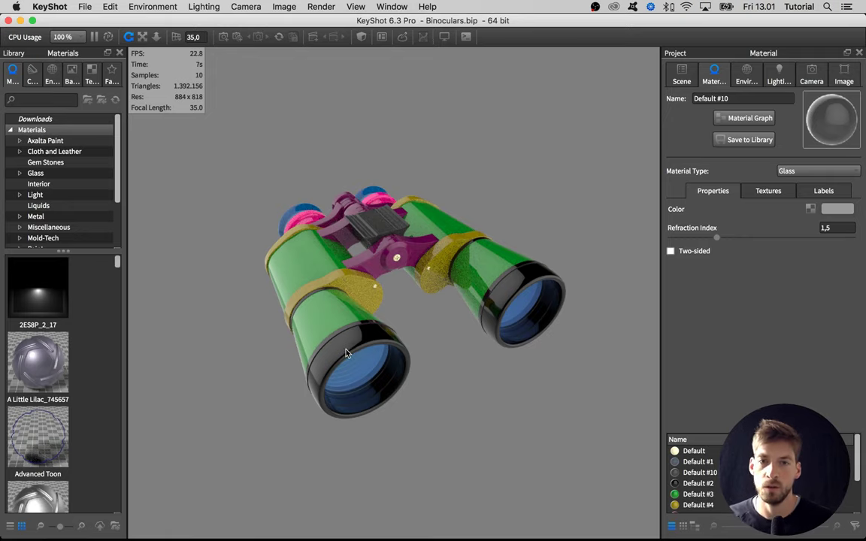
Isolate the black front barrel of the binoculars and open its material for editing.
{"action": "left_click_drag", "start_coordinate": [346, 353], "coordinate": [374, 339]}
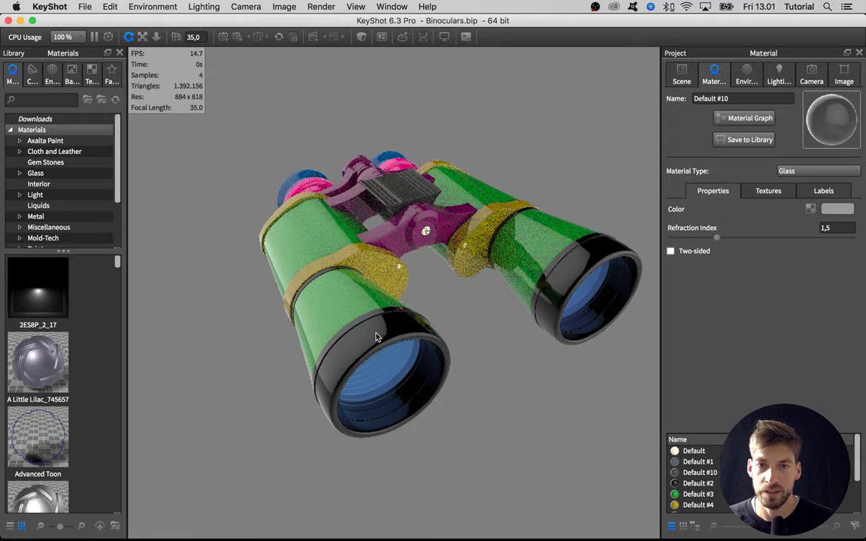
{"action": "left_click_drag", "start_coordinate": [375, 331], "coordinate": [375, 332]}
{"action": "key", "text": "s"}
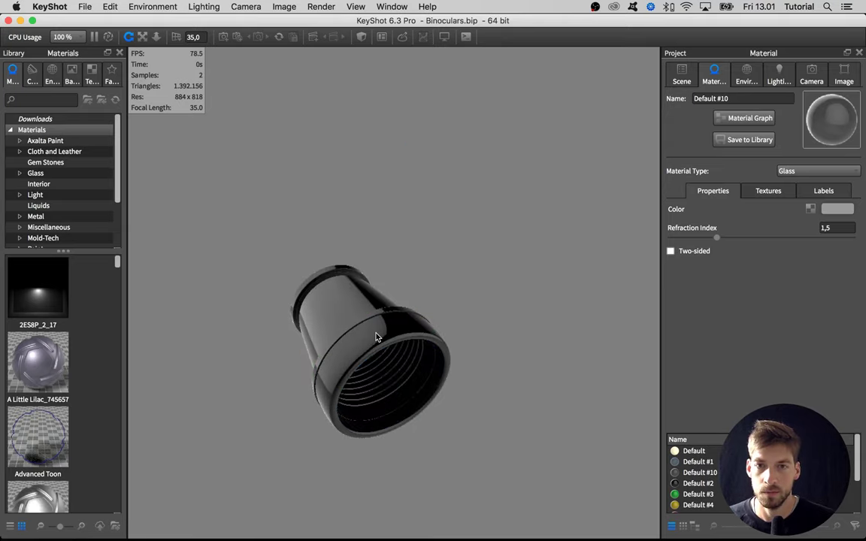
{"action": "middle_click_drag", "start_coordinate": [377, 337], "coordinate": [421, 300]}
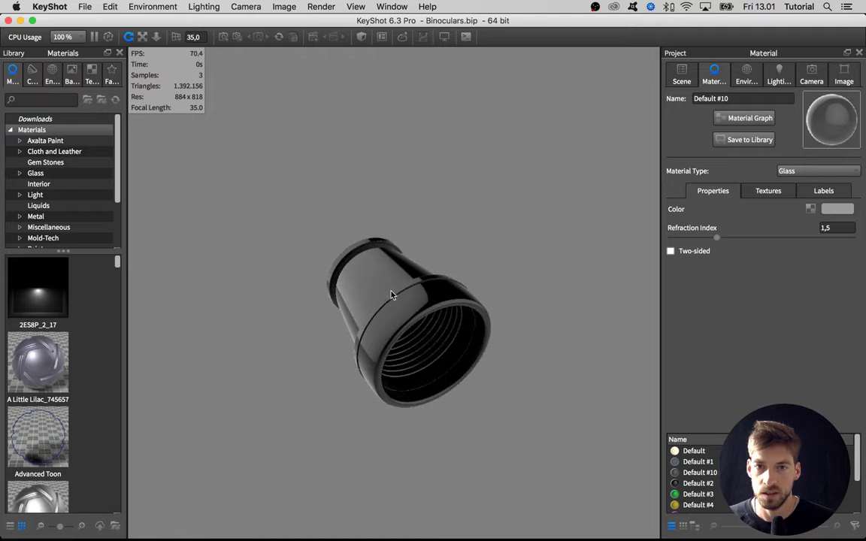
{"action": "left_click_drag", "start_coordinate": [392, 296], "coordinate": [399, 261]}
{"action": "scroll", "coordinate": [399, 262], "scroll_direction": "up", "scroll_amount": 3}
{"action": "double_click", "coordinate": [399, 265]}
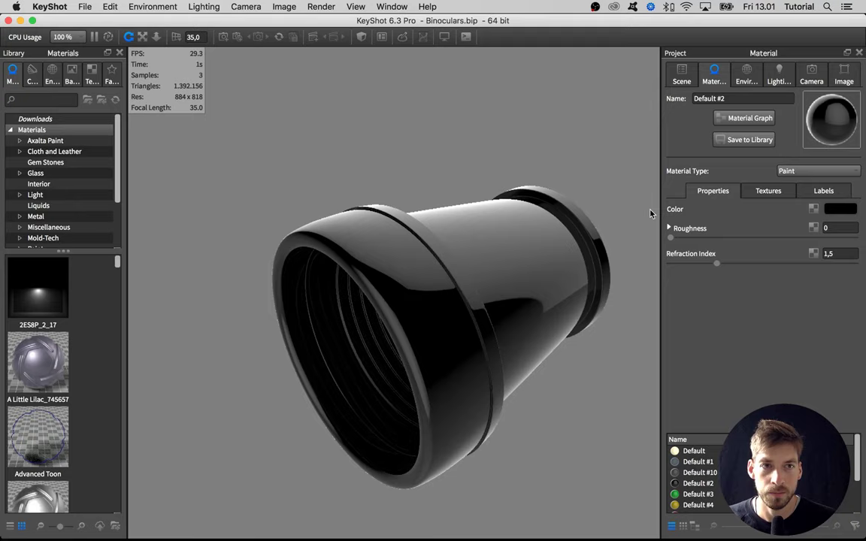
Change the barrel's material type to Plastic.
{"action": "left_click", "coordinate": [796, 170]}
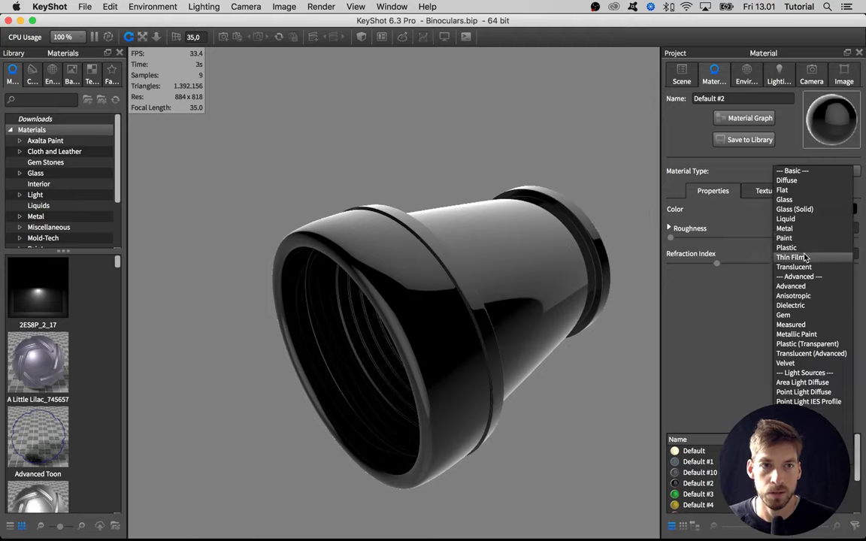
{"action": "left_click", "coordinate": [804, 255]}
{"action": "left_click", "coordinate": [796, 171]}
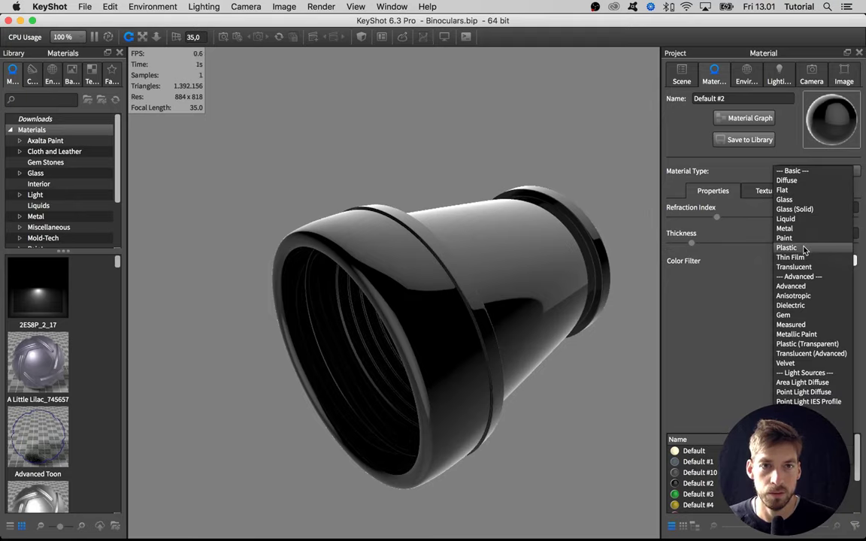
{"action": "left_click", "coordinate": [751, 240]}
{"action": "left_click_drag", "start_coordinate": [422, 248], "coordinate": [418, 255]}
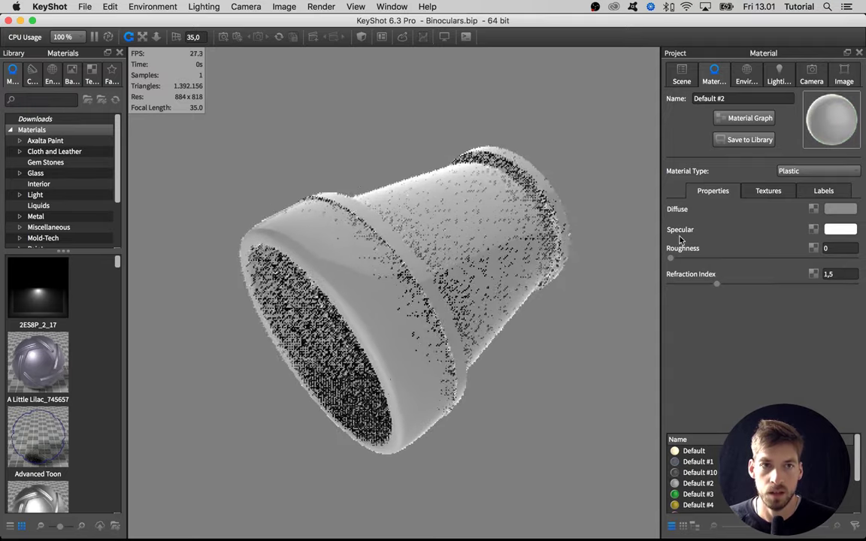
Set the plastic's diffuse color to black (RGB 0, 0, 0) and its roughness to 0.108.
{"action": "left_click", "coordinate": [839, 209]}
{"action": "left_click_drag", "start_coordinate": [722, 132], "coordinate": [711, 140]}
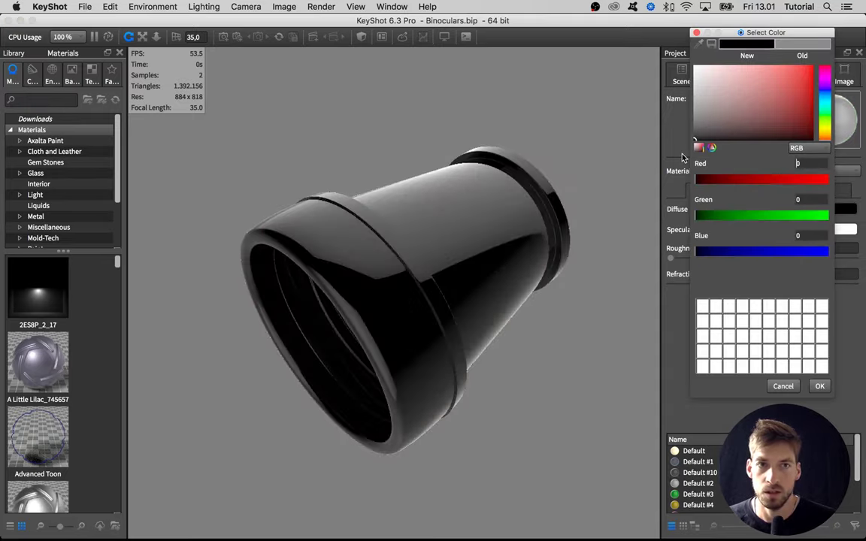
{"action": "left_click", "coordinate": [819, 386]}
{"action": "scroll", "coordinate": [558, 308], "scroll_direction": "up", "scroll_amount": 2}
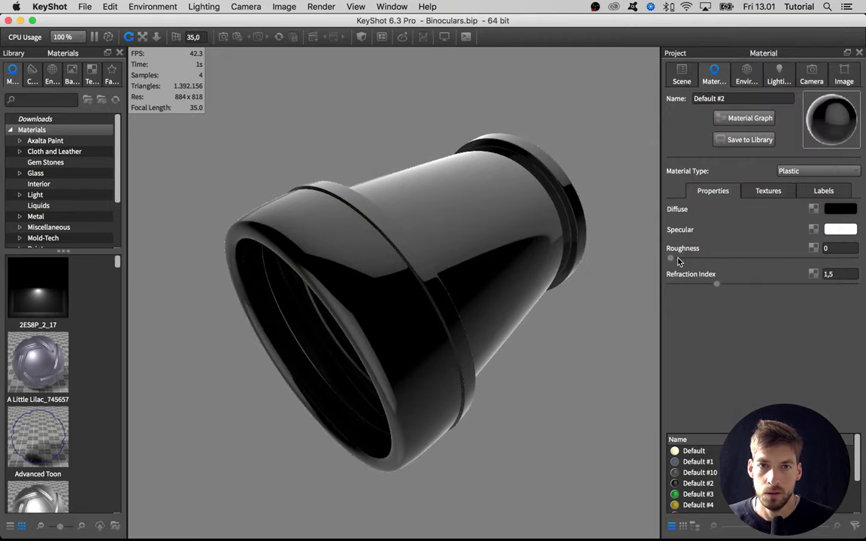
{"action": "left_click_drag", "start_coordinate": [677, 260], "coordinate": [690, 260]}
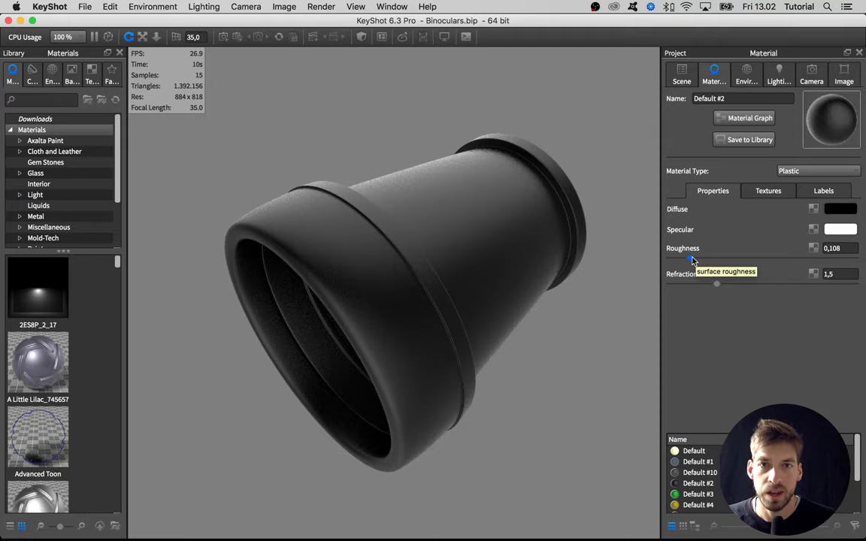
Open the plastic's material graph and narrow the render window so both windows sit side by side.
{"action": "left_click", "coordinate": [741, 118]}
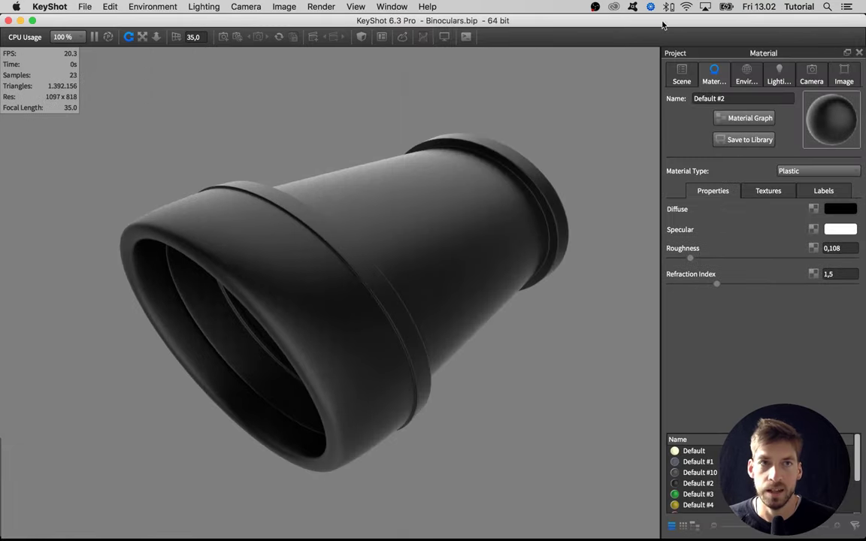
{"action": "left_click_drag", "start_coordinate": [862, 23], "coordinate": [408, 26]}
{"action": "left_click", "coordinate": [399, 52]}
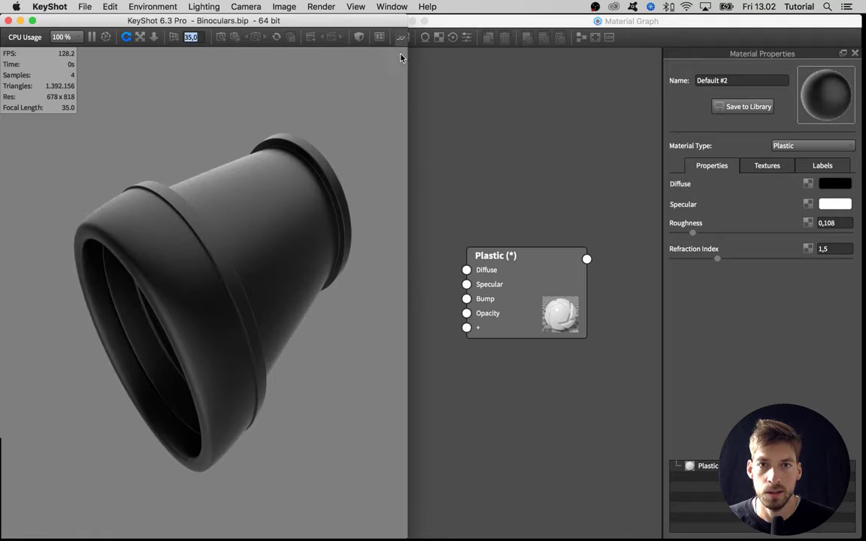
{"action": "left_click", "coordinate": [415, 75]}
{"action": "left_click_drag", "start_coordinate": [391, 152], "coordinate": [410, 124]}
{"action": "left_click", "coordinate": [377, 139]}
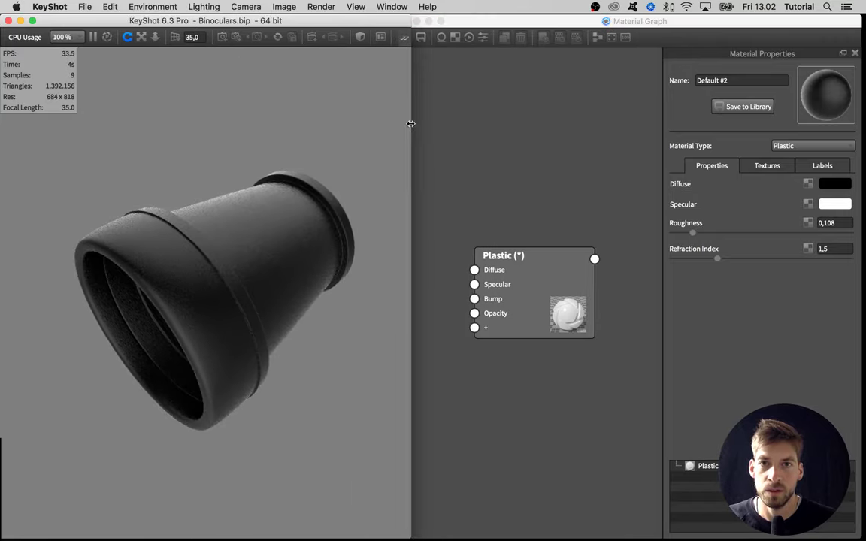
Try toggling the library and the main toolbar on and off in the render window.
{"action": "key", "text": "m"}
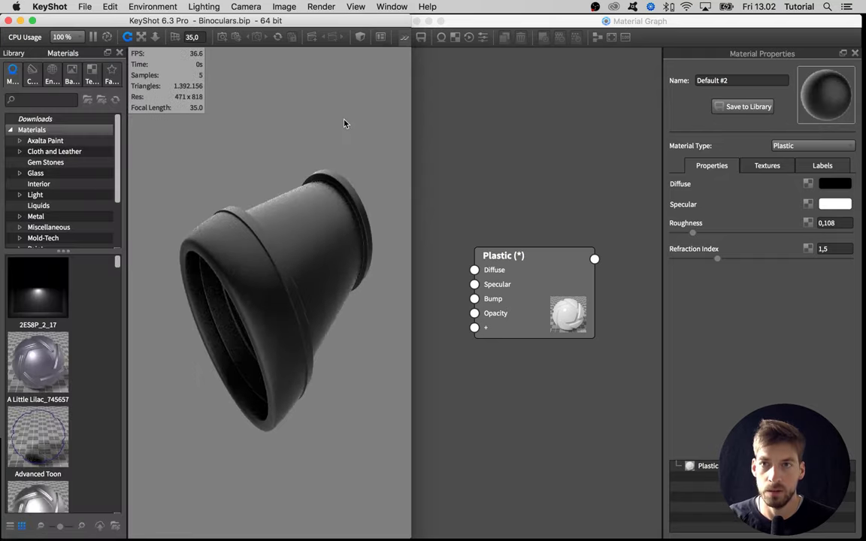
{"action": "key", "text": "m"}
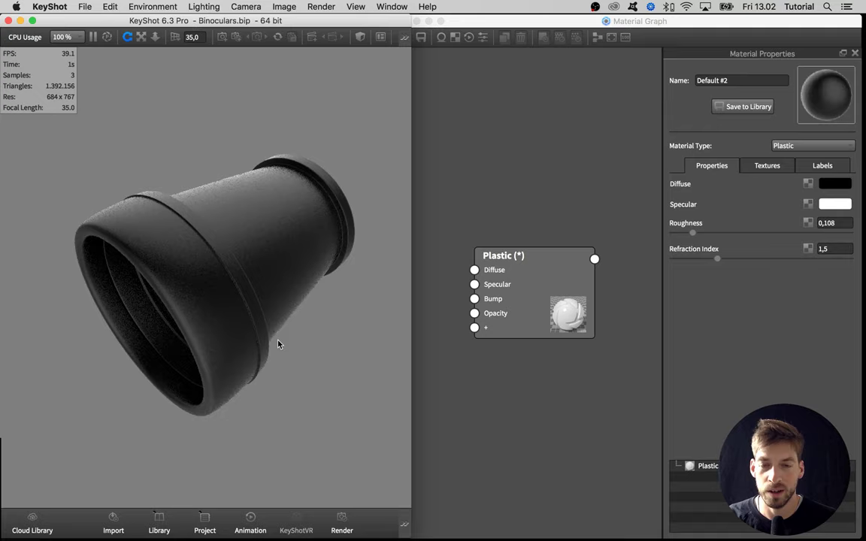
{"action": "key", "text": "t"}
{"action": "key", "text": "t"}
{"action": "key", "text": "t"}
{"action": "key", "text": "t"}
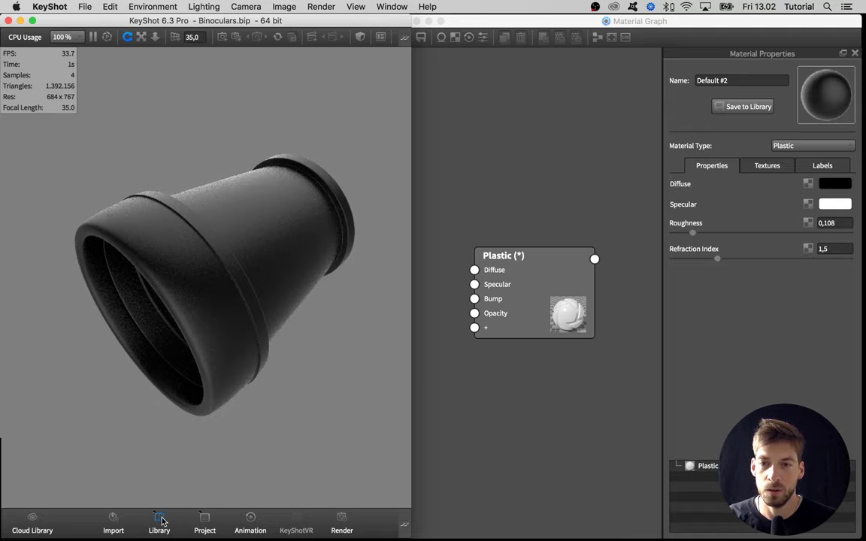
{"action": "left_click", "coordinate": [159, 519]}
{"action": "left_click", "coordinate": [159, 518]}
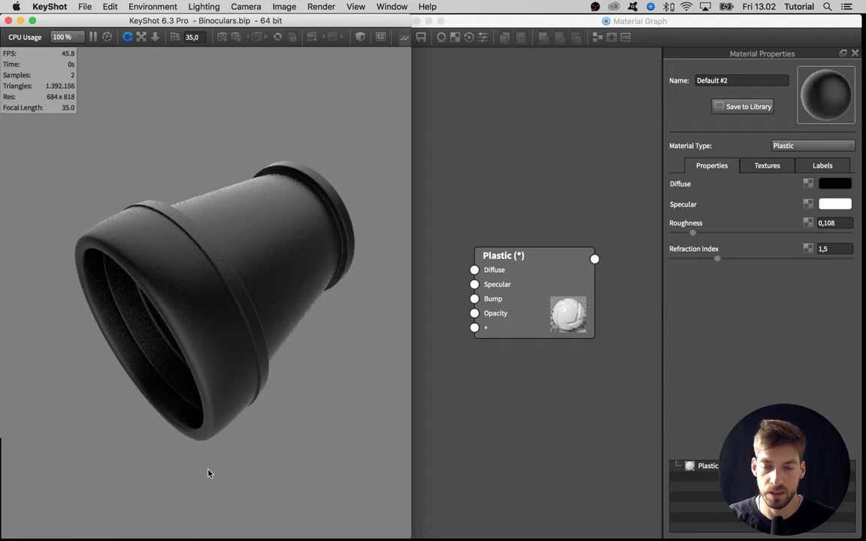
{"action": "key", "text": "m"}
{"action": "key", "text": "m"}
{"action": "key", "text": "m"}
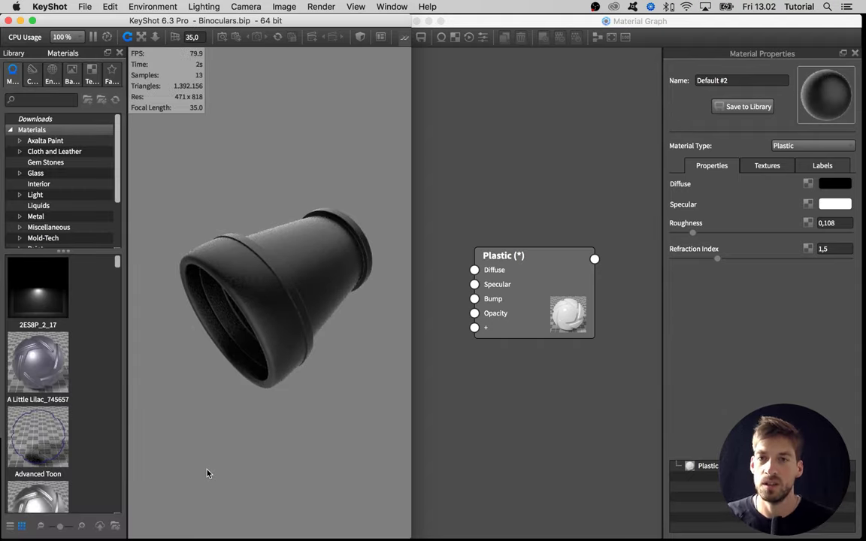
{"action": "key", "text": "m"}
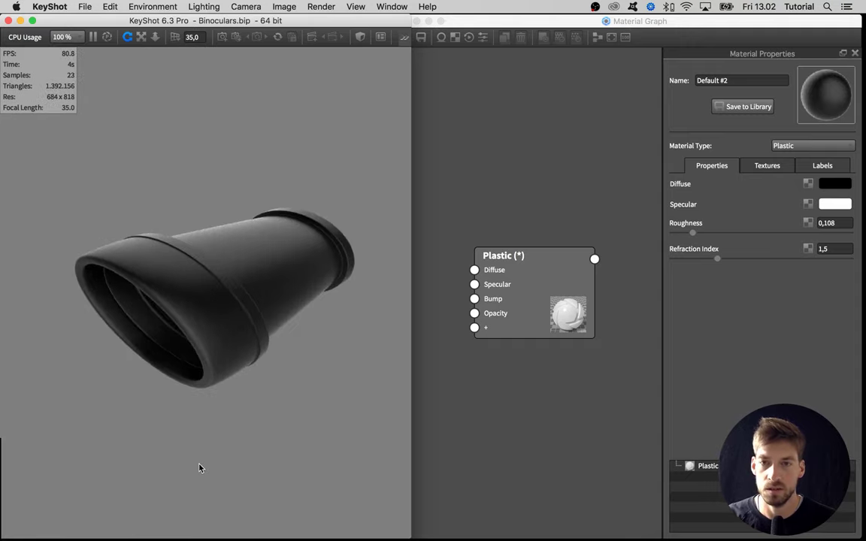
Show the library and browse its Color Maps textures for a metal texture.
{"action": "key", "text": "m"}
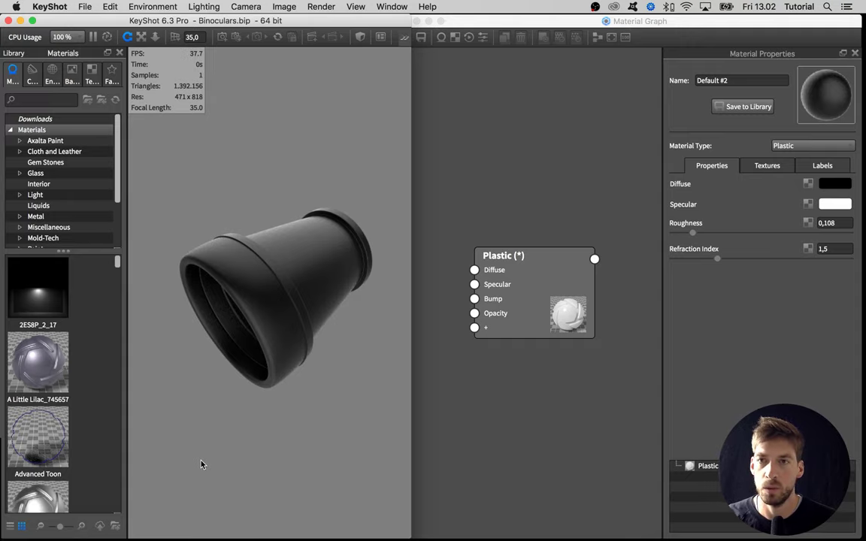
{"action": "left_click", "coordinate": [90, 73]}
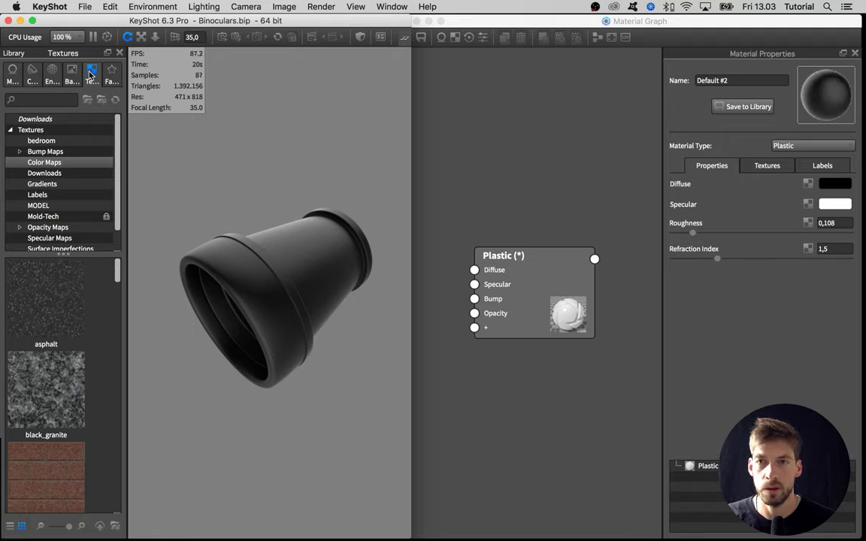
{"action": "left_click", "coordinate": [63, 167]}
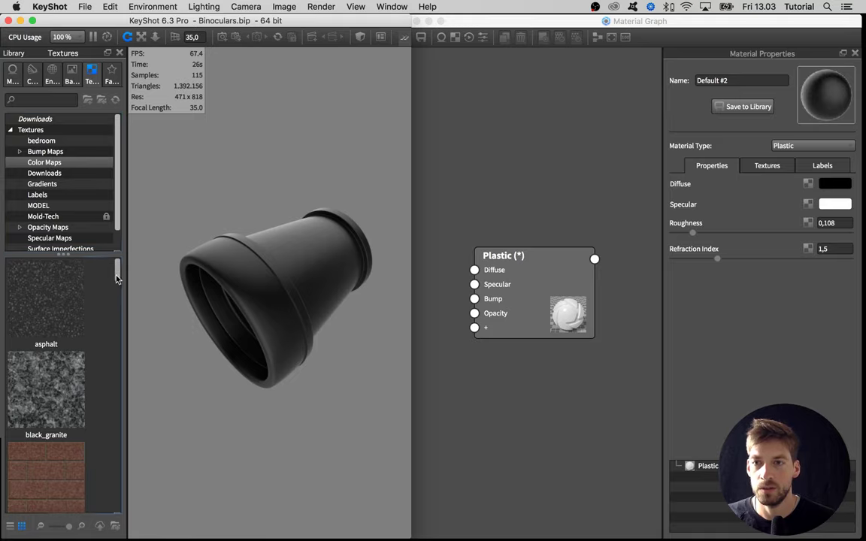
{"action": "left_click_drag", "start_coordinate": [116, 272], "coordinate": [125, 435]}
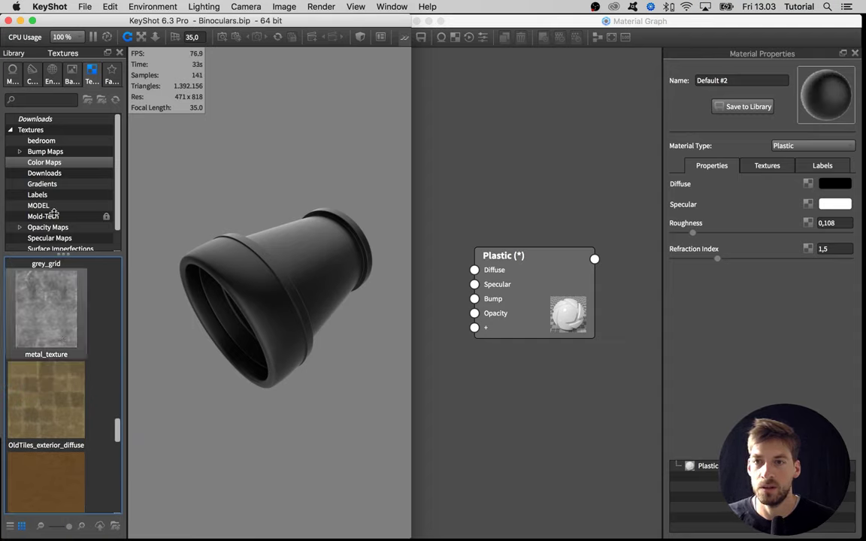
Search the texture library for "metal" and add metal_texture to the material graph as a Texture Map node.
{"action": "left_click", "coordinate": [36, 100]}
{"action": "type", "text": "metal"}
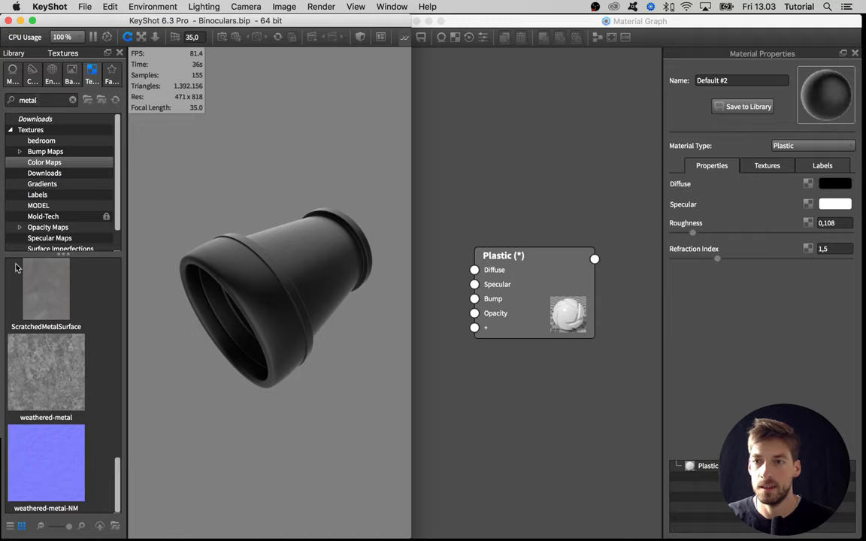
{"action": "left_click", "coordinate": [44, 323]}
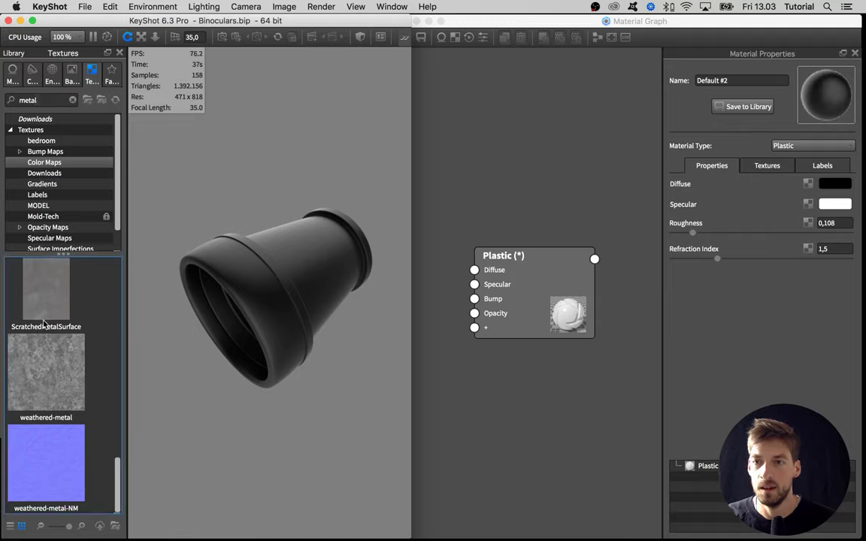
{"action": "scroll", "coordinate": [43, 323], "scroll_direction": "up", "scroll_amount": 10}
{"action": "scroll", "coordinate": [109, 278], "scroll_direction": "up", "scroll_amount": 3}
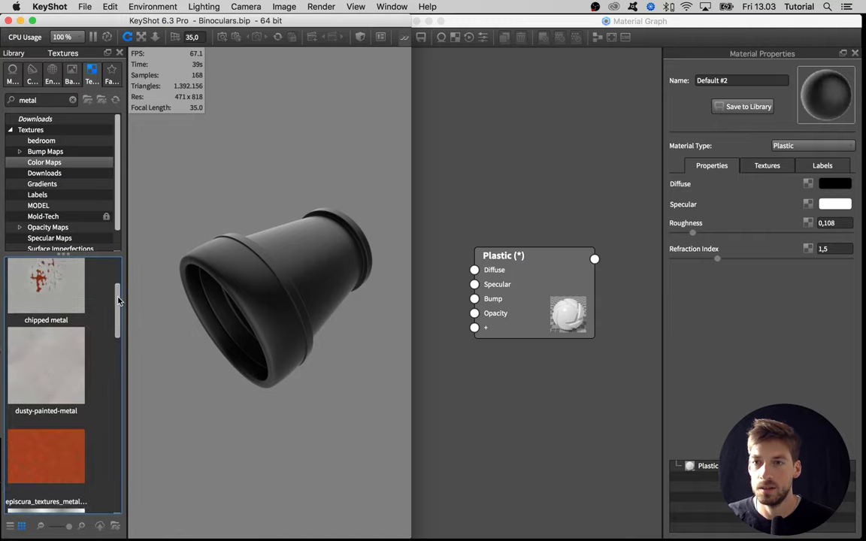
{"action": "scroll", "coordinate": [118, 284], "scroll_direction": "down", "scroll_amount": 5}
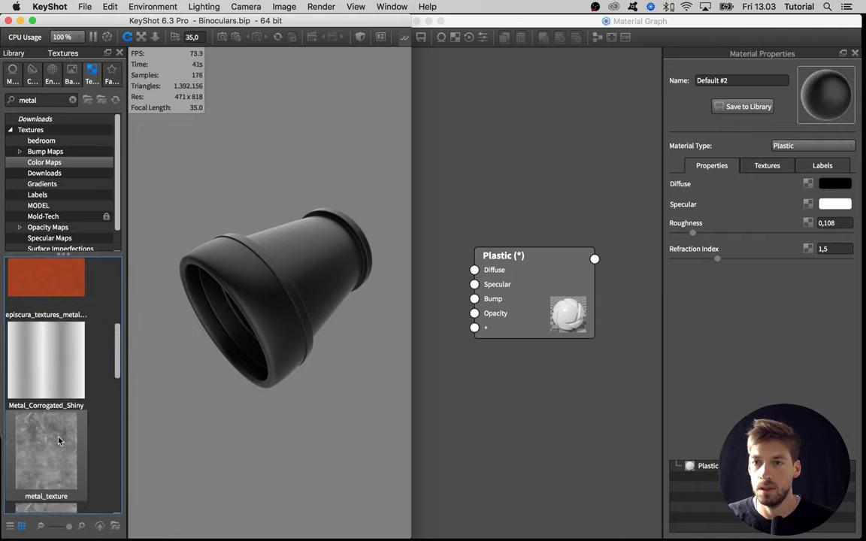
{"action": "mouse_move", "coordinate": [55, 449]}
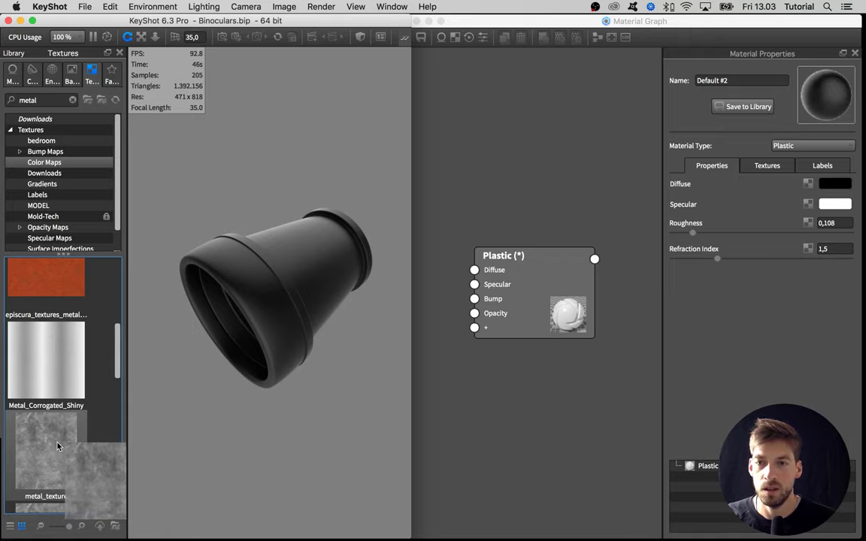
{"action": "left_click_drag", "start_coordinate": [55, 446], "coordinate": [505, 413]}
Rearrange the graph so the Texture Map node sits to the upper left of the Plastic node.
{"action": "left_click_drag", "start_coordinate": [526, 256], "coordinate": [575, 261]}
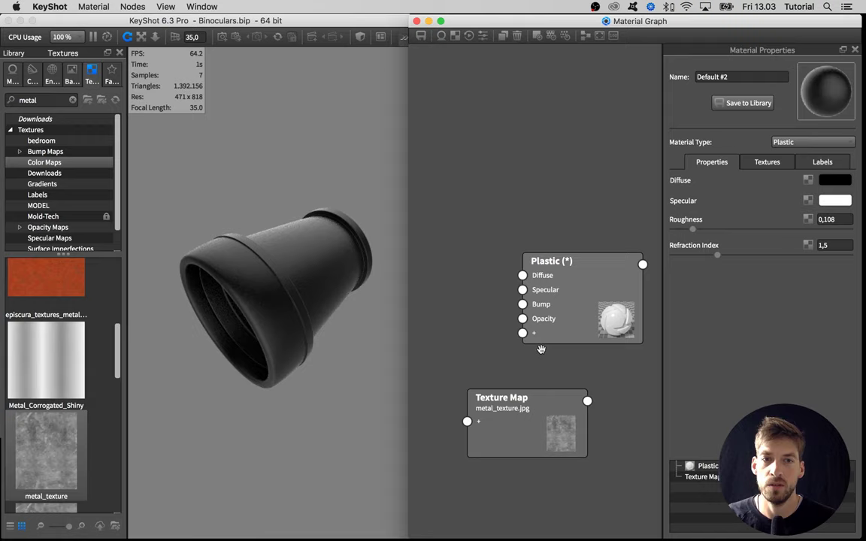
{"action": "left_click_drag", "start_coordinate": [524, 407], "coordinate": [516, 402]}
{"action": "left_click_drag", "start_coordinate": [587, 307], "coordinate": [594, 324]}
{"action": "left_click_drag", "start_coordinate": [551, 395], "coordinate": [506, 243]}
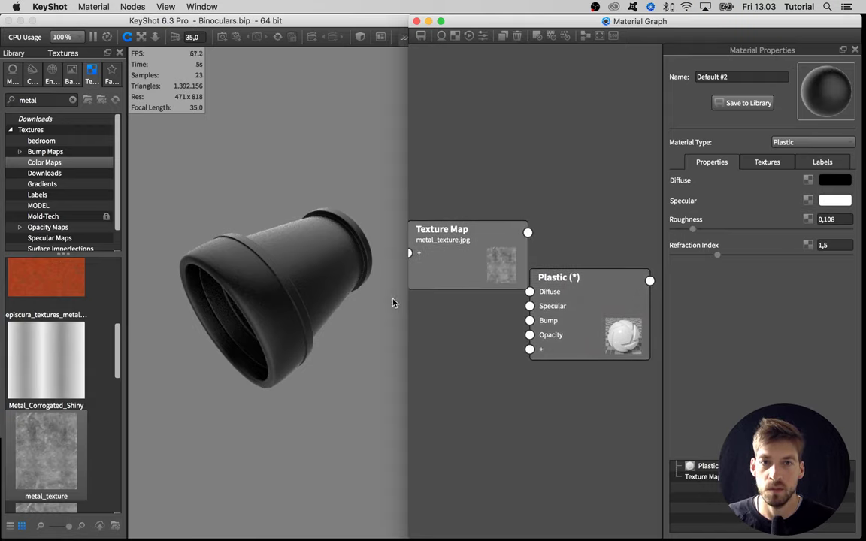
Close the library and reframe the barrel in the freed render view.
{"action": "left_click", "coordinate": [121, 54]}
{"action": "left_click", "coordinate": [120, 53]}
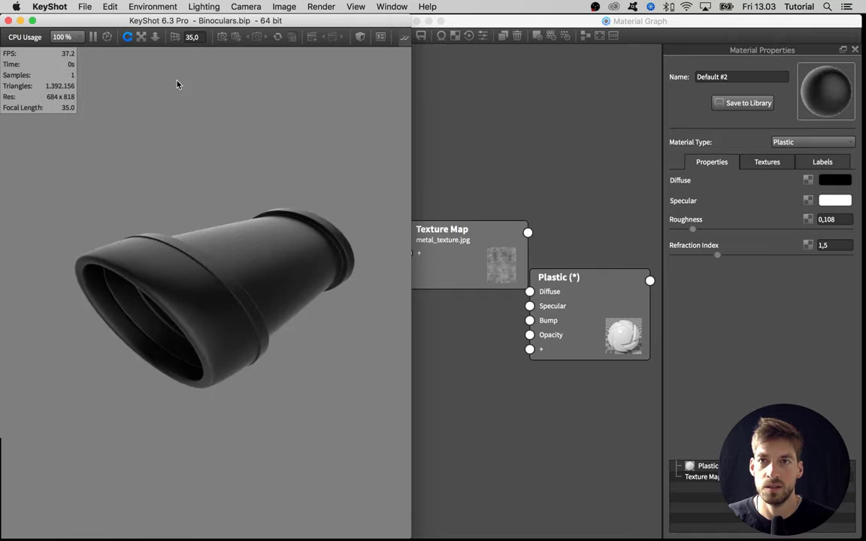
{"action": "left_click_drag", "start_coordinate": [180, 84], "coordinate": [278, 194]}
{"action": "scroll", "coordinate": [279, 194], "scroll_direction": "down", "scroll_amount": 2}
Space the two graph nodes apart, with the Texture Map node to the lower left of the Plastic node.
{"action": "left_click_drag", "start_coordinate": [475, 245], "coordinate": [450, 256]}
{"action": "left_click_drag", "start_coordinate": [546, 300], "coordinate": [571, 304]}
{"action": "left_click_drag", "start_coordinate": [485, 281], "coordinate": [460, 344]}
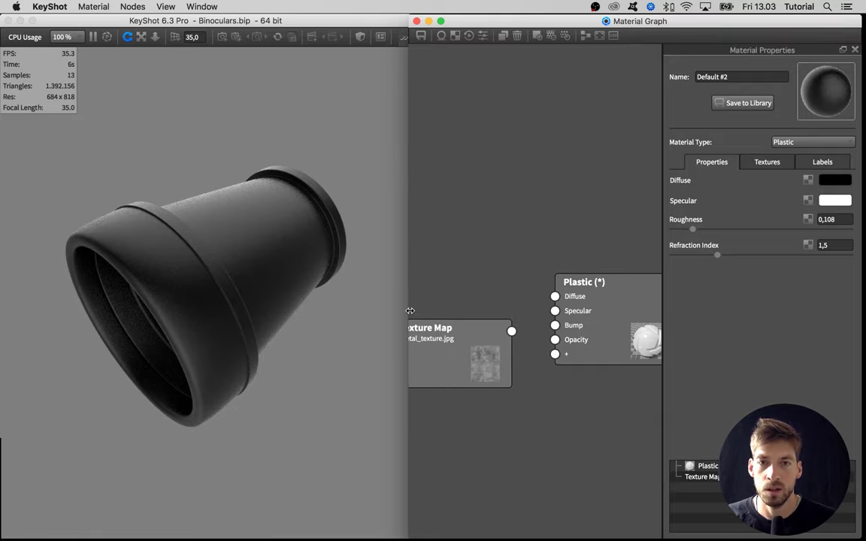
Narrow the render window, widen the material graph window up to it, and raise the Texture Map node beside the Plastic node.
{"action": "left_click_drag", "start_coordinate": [410, 310], "coordinate": [348, 311]}
{"action": "left_click", "coordinate": [342, 313]}
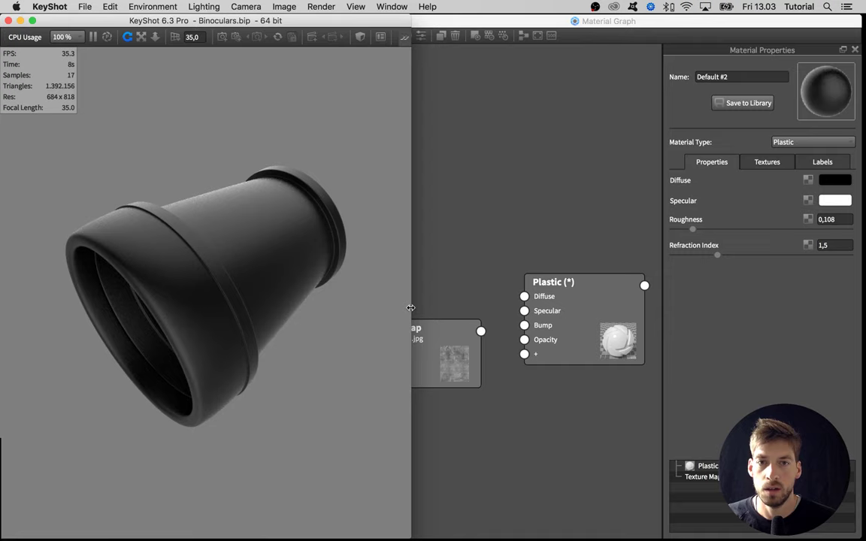
{"action": "left_click_drag", "start_coordinate": [409, 310], "coordinate": [340, 310]}
{"action": "mouse_move", "coordinate": [459, 334]}
{"action": "left_mouse_down"}
{"action": "mouse_move", "coordinate": [446, 325]}
{"action": "mouse_move", "coordinate": [460, 315]}
{"action": "left_mouse_up"}
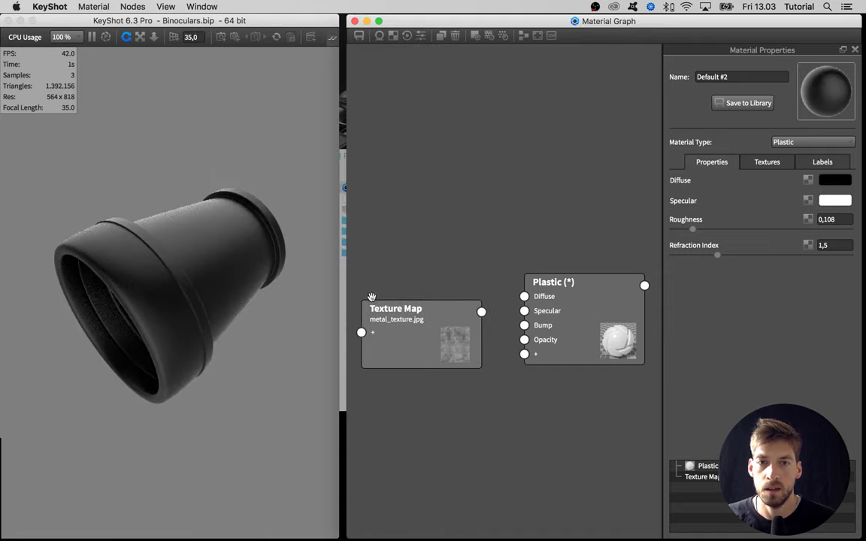
{"action": "left_click_drag", "start_coordinate": [348, 292], "coordinate": [342, 293]}
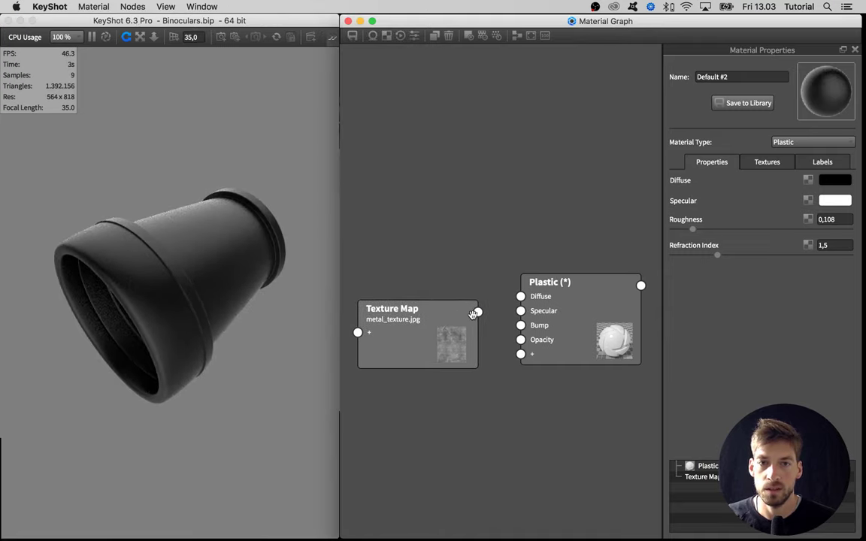
Bring the Texture Map and Plastic nodes closer to level and connect the Texture Map to the Plastic node's Roughness.
{"action": "left_click_drag", "start_coordinate": [478, 312], "coordinate": [520, 354]}
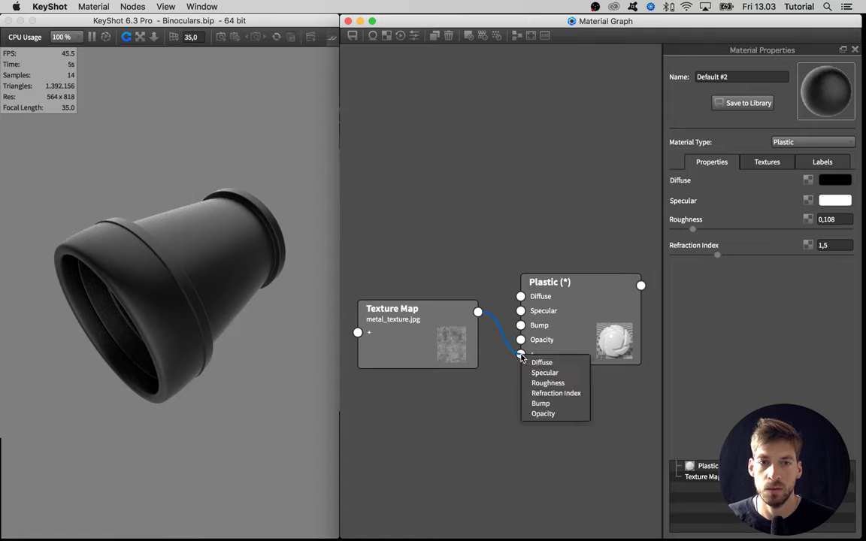
{"action": "left_click", "coordinate": [441, 349]}
{"action": "left_click_drag", "start_coordinate": [449, 353], "coordinate": [421, 342]}
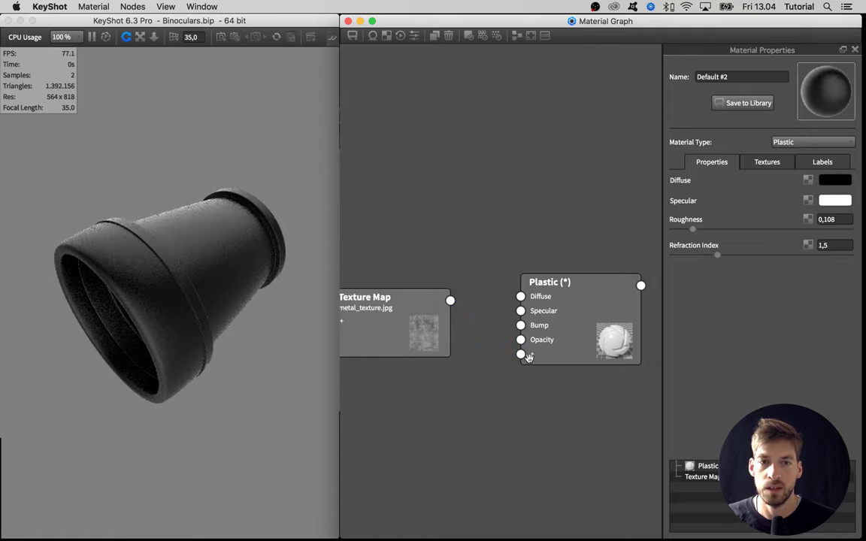
{"action": "left_click_drag", "start_coordinate": [546, 354], "coordinate": [546, 326]}
{"action": "left_click_drag", "start_coordinate": [376, 300], "coordinate": [390, 289]}
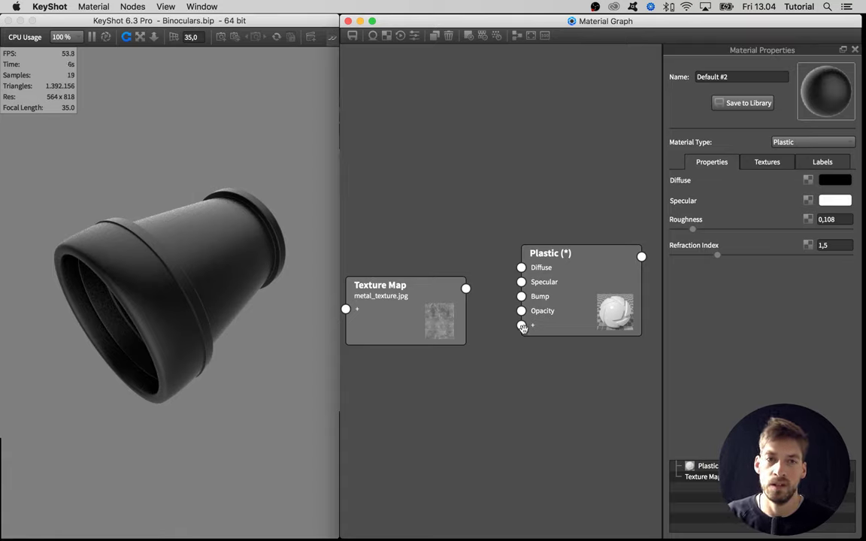
{"action": "mouse_move", "coordinate": [522, 326]}
{"action": "left_mouse_down"}
{"action": "mouse_move", "coordinate": [487, 315]}
{"action": "mouse_move", "coordinate": [468, 296]}
{"action": "mouse_move", "coordinate": [521, 329]}
{"action": "left_mouse_up"}
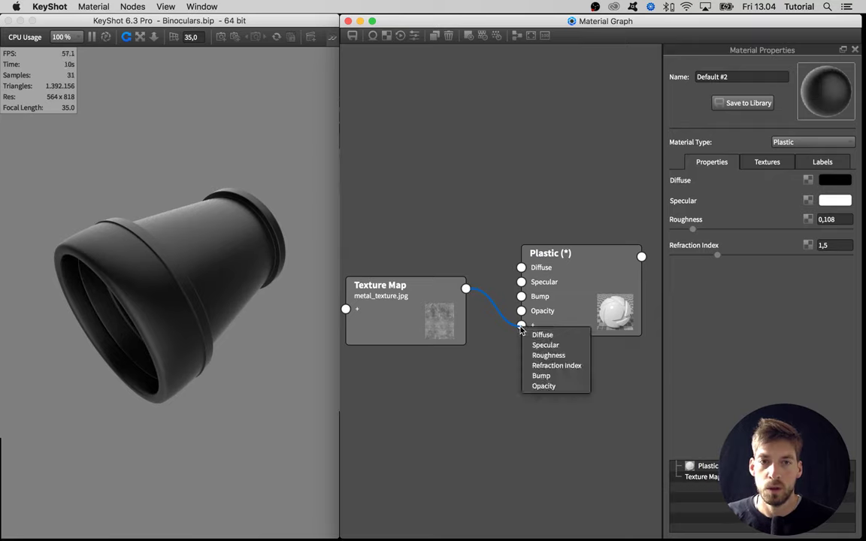
{"action": "left_click", "coordinate": [543, 358]}
{"action": "left_click_drag", "start_coordinate": [430, 325], "coordinate": [430, 323]}
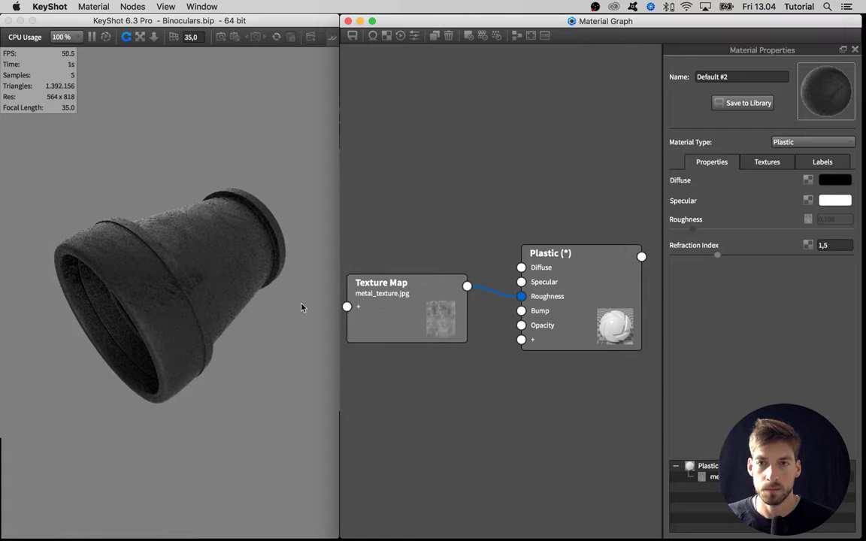
Space the two nodes apart and preview only the Texture Map's color on the barrel, with its properties open.
{"action": "left_click_drag", "start_coordinate": [302, 305], "coordinate": [80, 142]}
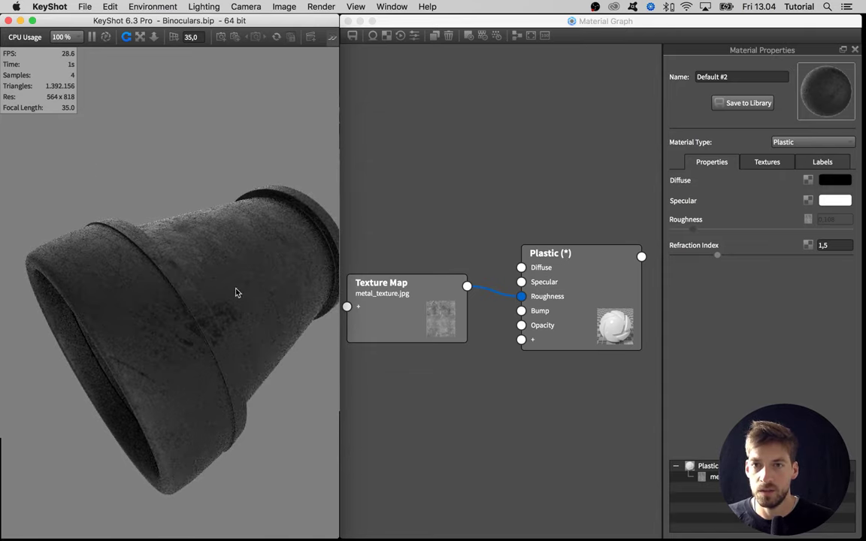
{"action": "left_click", "coordinate": [409, 314]}
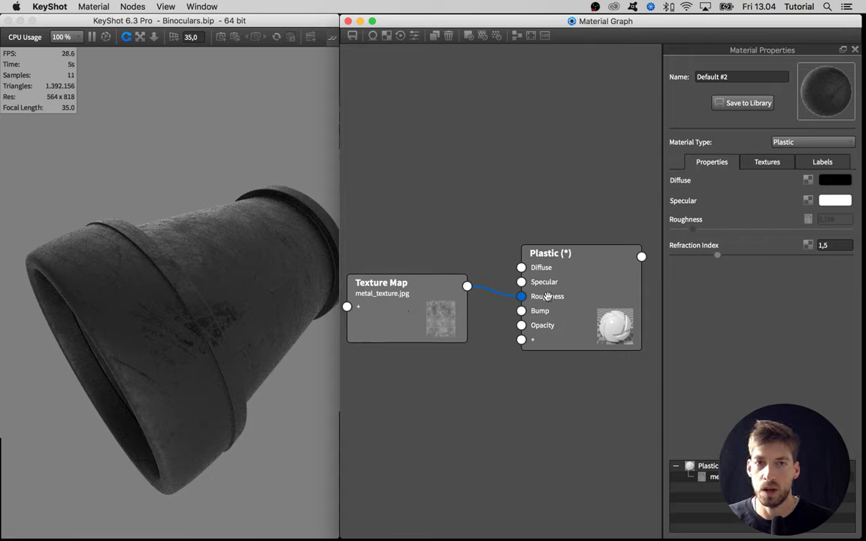
{"action": "left_click_drag", "start_coordinate": [549, 297], "coordinate": [563, 295]}
{"action": "mouse_move", "coordinate": [400, 320]}
{"action": "left_mouse_down"}
{"action": "mouse_move", "coordinate": [407, 312]}
{"action": "mouse_move", "coordinate": [403, 323]}
{"action": "left_mouse_up"}
{"action": "key", "text": "c"}
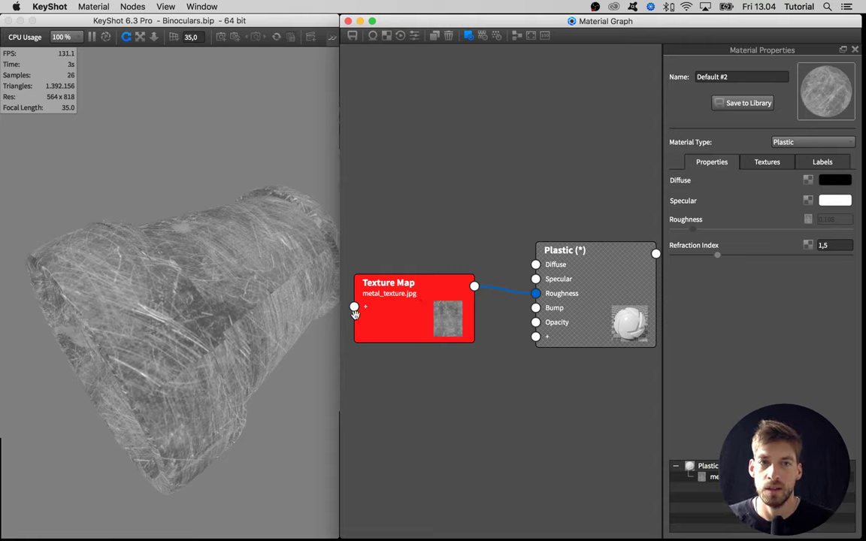
{"action": "left_click", "coordinate": [381, 314]}
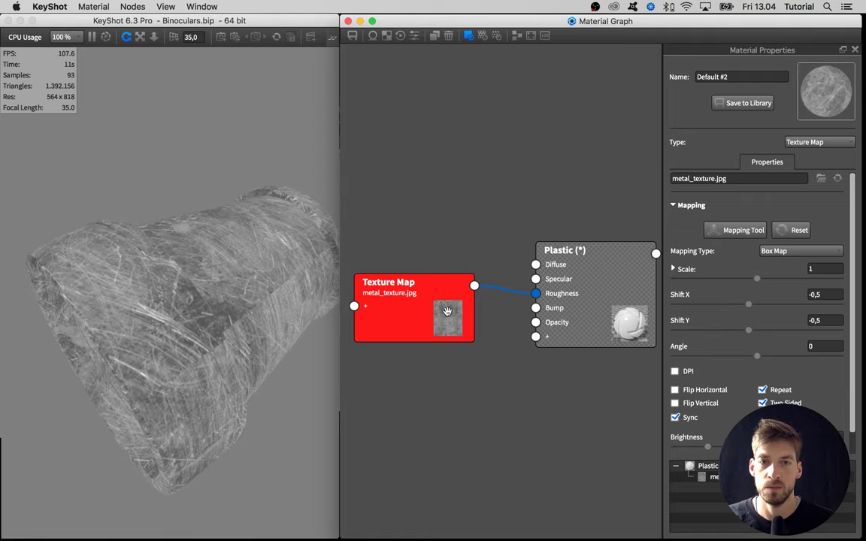
Compare the Texture Map's color preview with the full plastic material on the barrel, ending with the full material.
{"action": "left_click_drag", "start_coordinate": [447, 311], "coordinate": [421, 320]}
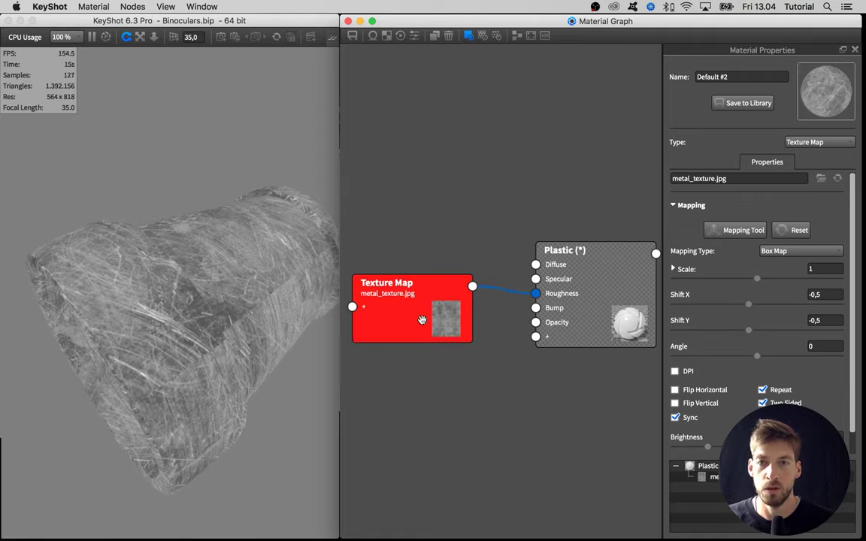
{"action": "key", "text": "c"}
{"action": "key", "text": "c"}
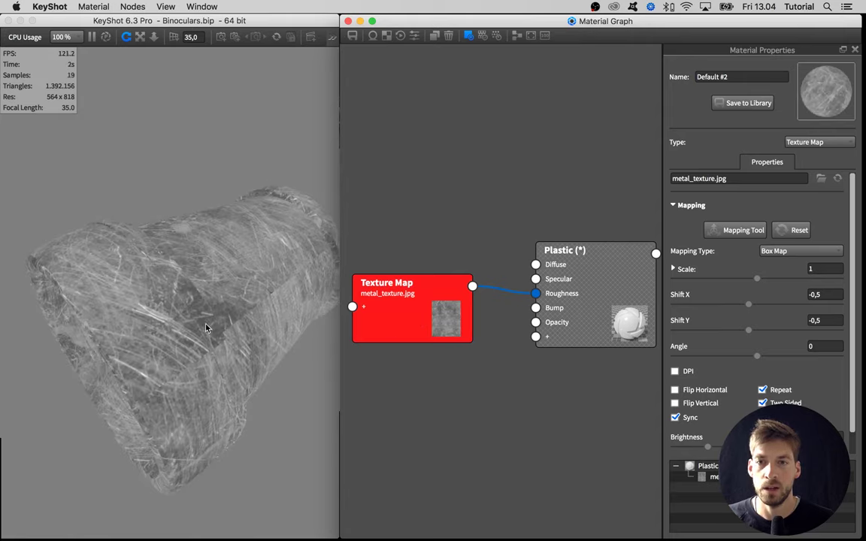
{"action": "key", "text": "c"}
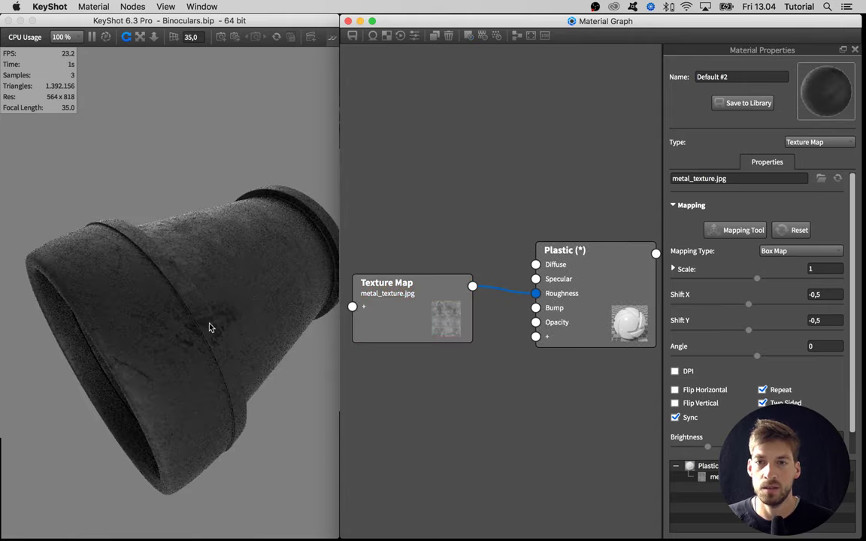
{"action": "key", "text": "c"}
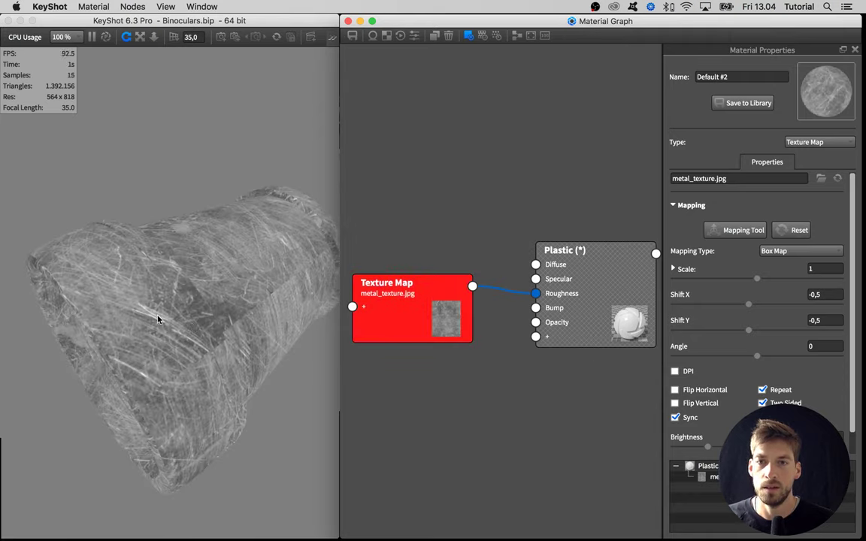
{"action": "key", "text": "c"}
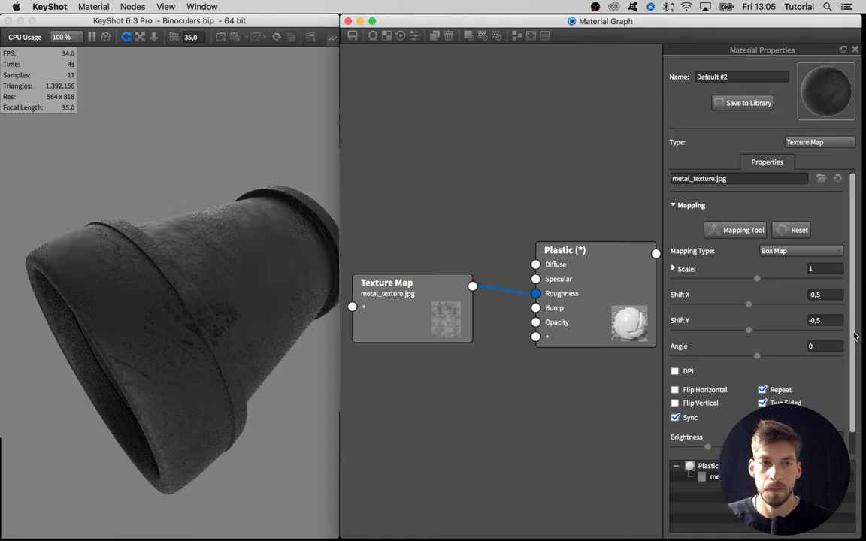
Try a different brightness on the metal texture map.
{"action": "left_click_drag", "start_coordinate": [853, 337], "coordinate": [852, 355]}
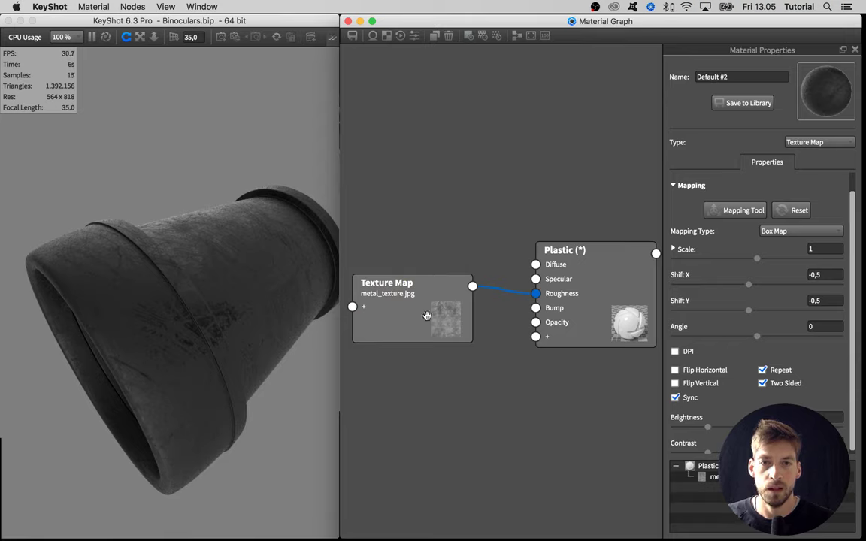
{"action": "left_click_drag", "start_coordinate": [426, 314], "coordinate": [422, 310]}
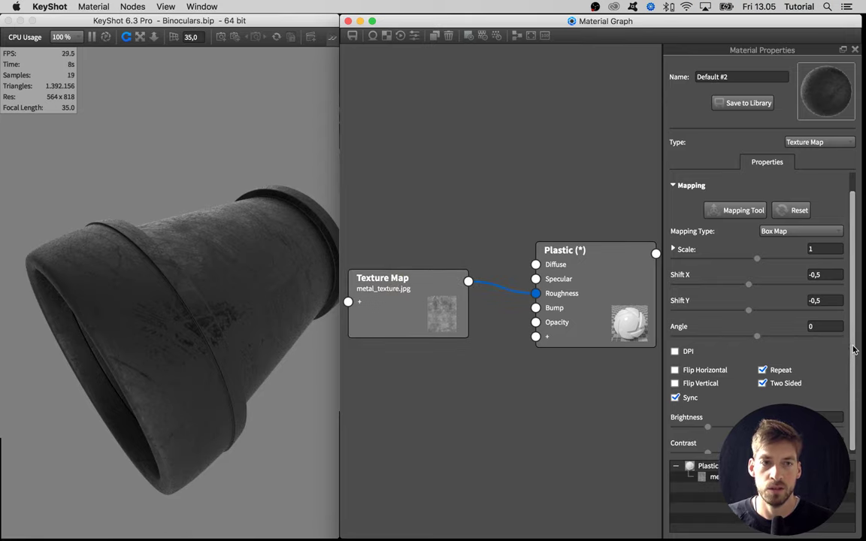
{"action": "scroll", "coordinate": [853, 350], "scroll_direction": "down", "scroll_amount": 1}
{"action": "left_click_drag", "start_coordinate": [724, 425], "coordinate": [697, 424]}
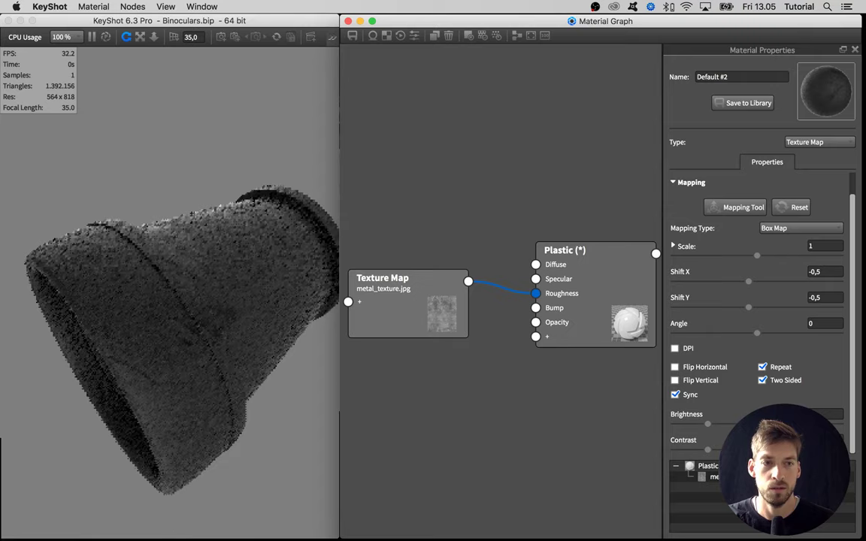
Make room between the Texture Map and Plastic nodes and add a Color To Number utility node to the graph.
{"action": "left_click_drag", "start_coordinate": [454, 324], "coordinate": [408, 324]}
{"action": "right_click", "coordinate": [440, 330]}
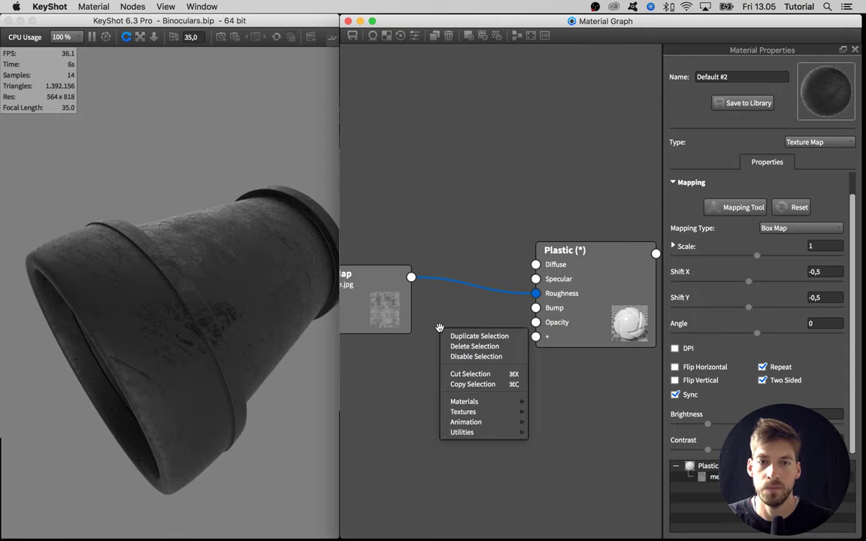
{"action": "mouse_move", "coordinate": [469, 435]}
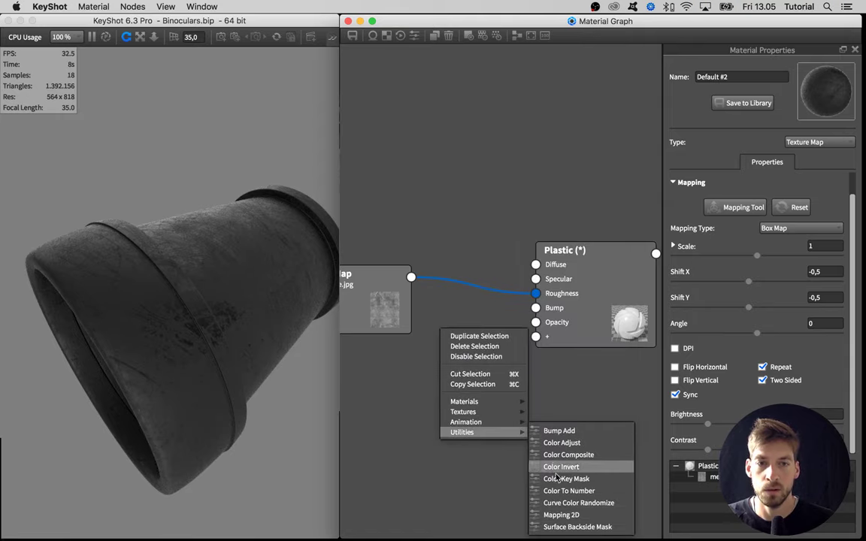
{"action": "left_click", "coordinate": [479, 474]}
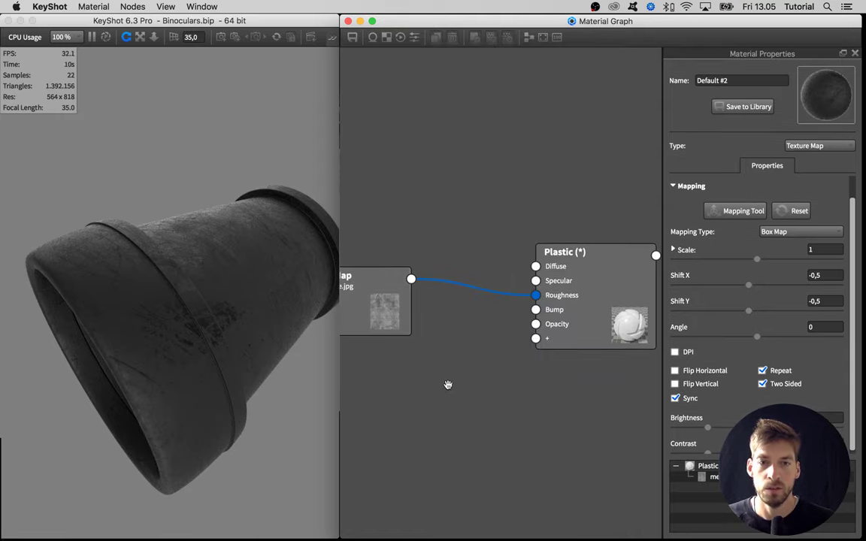
{"action": "right_click", "coordinate": [449, 379]}
{"action": "mouse_move", "coordinate": [469, 418]}
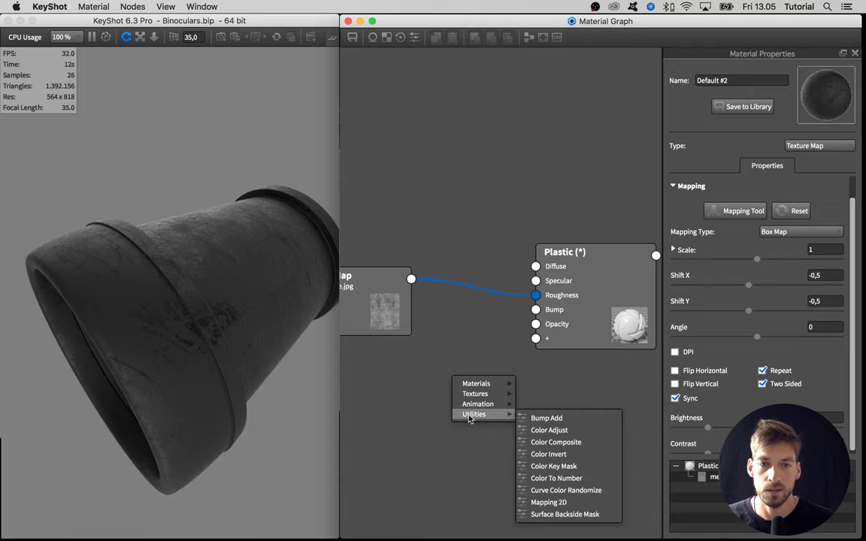
{"action": "left_click", "coordinate": [557, 479]}
Wire the Color To Number node between the Texture Map and the Plastic node's Roughness and place it between them.
{"action": "left_click_drag", "start_coordinate": [410, 278], "coordinate": [453, 398]}
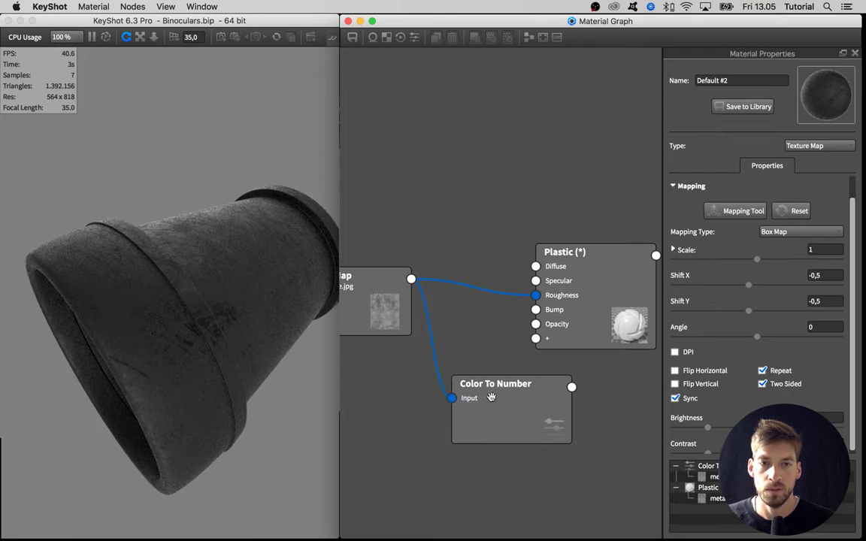
{"action": "left_click_drag", "start_coordinate": [573, 341], "coordinate": [605, 335]}
{"action": "left_click_drag", "start_coordinate": [520, 405], "coordinate": [568, 291]}
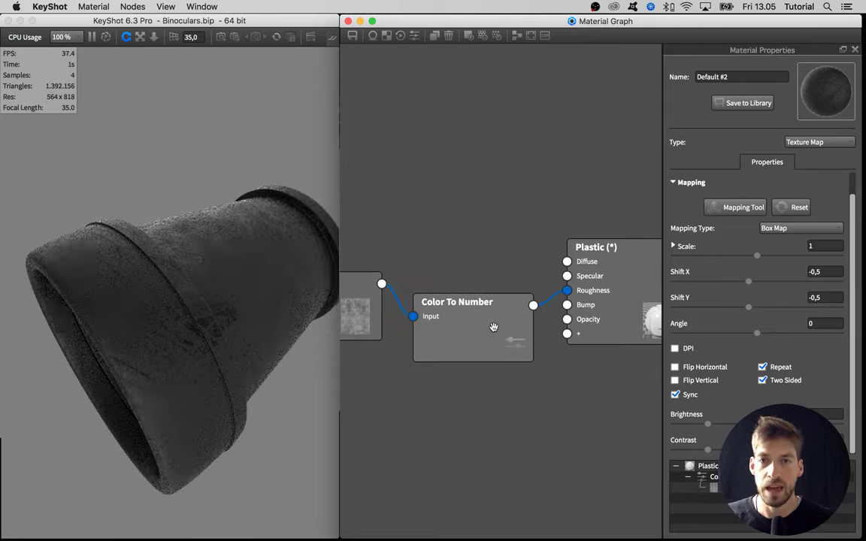
Using the Color To Number node's color preview, set its Input From to 0,144 and Input To to 0,912, and end the preview.
{"action": "left_click", "coordinate": [493, 326]}
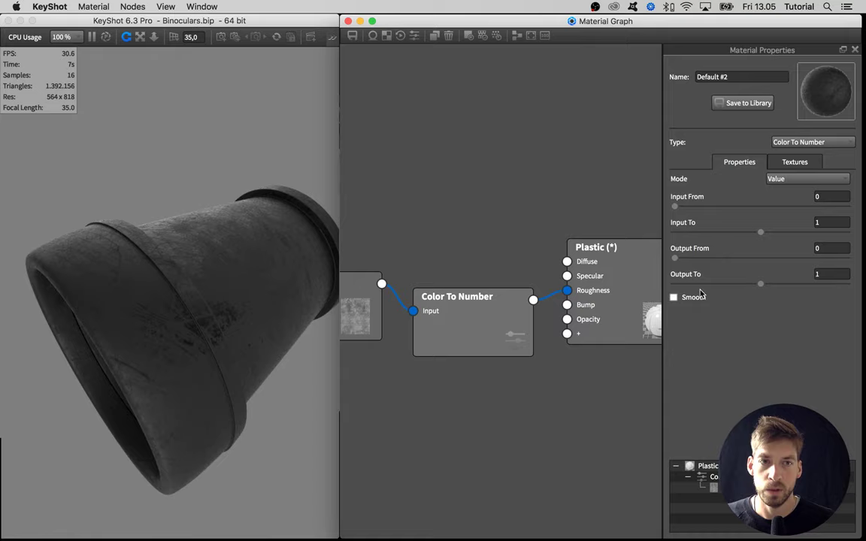
{"action": "left_click_drag", "start_coordinate": [508, 326], "coordinate": [479, 319]}
{"action": "key", "text": "c"}
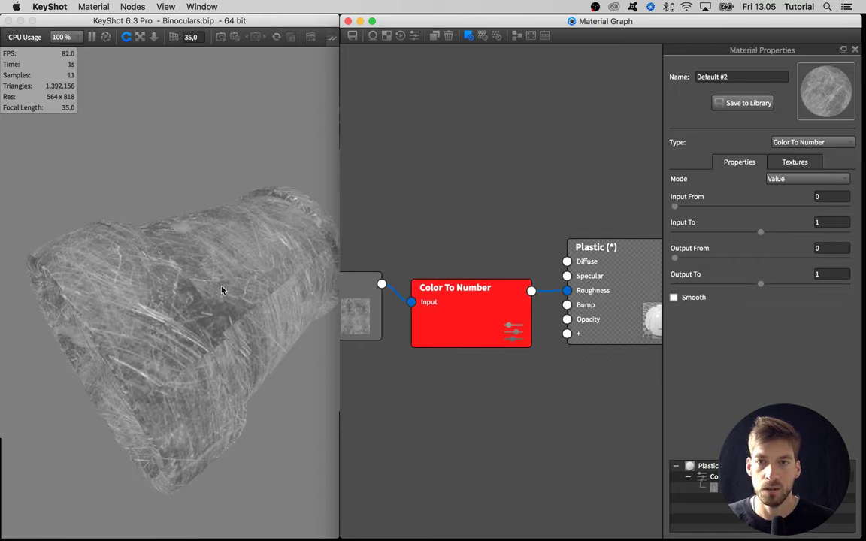
{"action": "left_click_drag", "start_coordinate": [674, 206], "coordinate": [702, 206]}
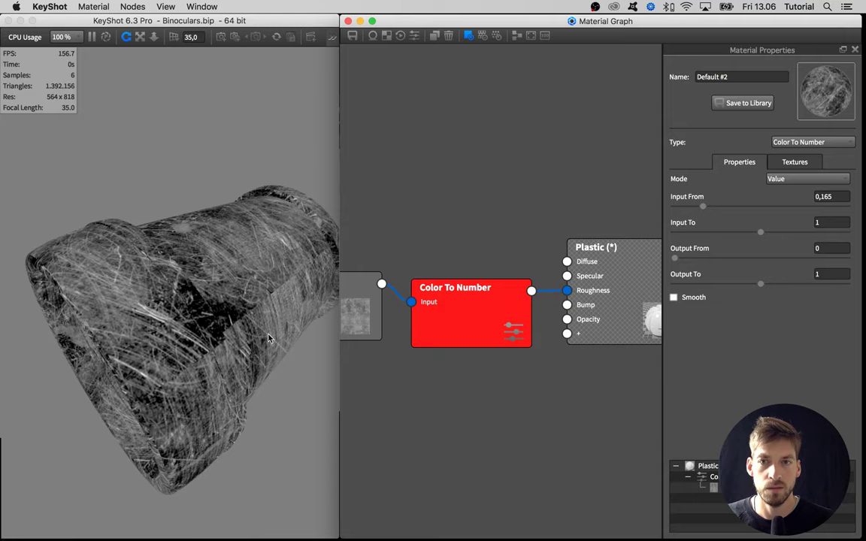
{"action": "mouse_move", "coordinate": [702, 208]}
{"action": "left_mouse_down"}
{"action": "mouse_move", "coordinate": [711, 210]}
{"action": "mouse_move", "coordinate": [700, 208]}
{"action": "left_mouse_up"}
{"action": "mouse_move", "coordinate": [759, 233]}
{"action": "left_mouse_down"}
{"action": "mouse_move", "coordinate": [777, 233]}
{"action": "mouse_move", "coordinate": [700, 235]}
{"action": "mouse_move", "coordinate": [751, 233]}
{"action": "left_mouse_up"}
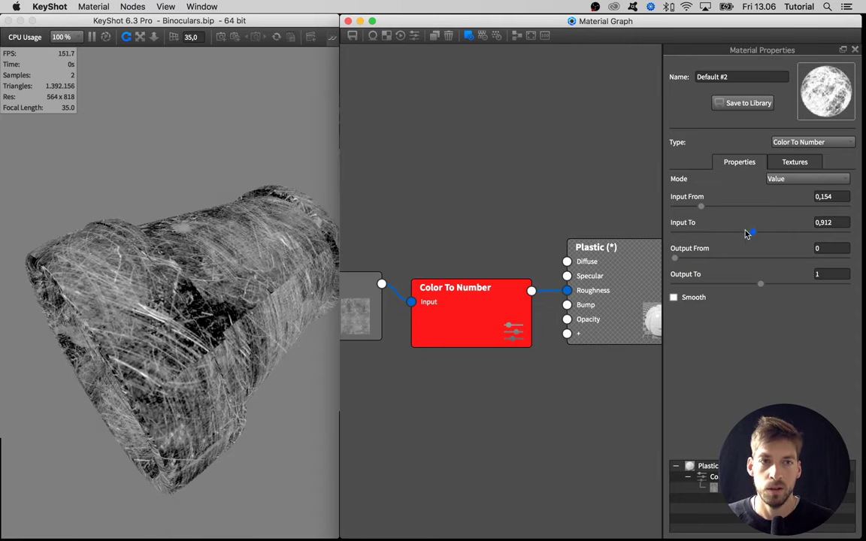
{"action": "mouse_move", "coordinate": [703, 210]}
{"action": "left_mouse_down"}
{"action": "mouse_move", "coordinate": [710, 209]}
{"action": "mouse_move", "coordinate": [699, 206]}
{"action": "left_mouse_up"}
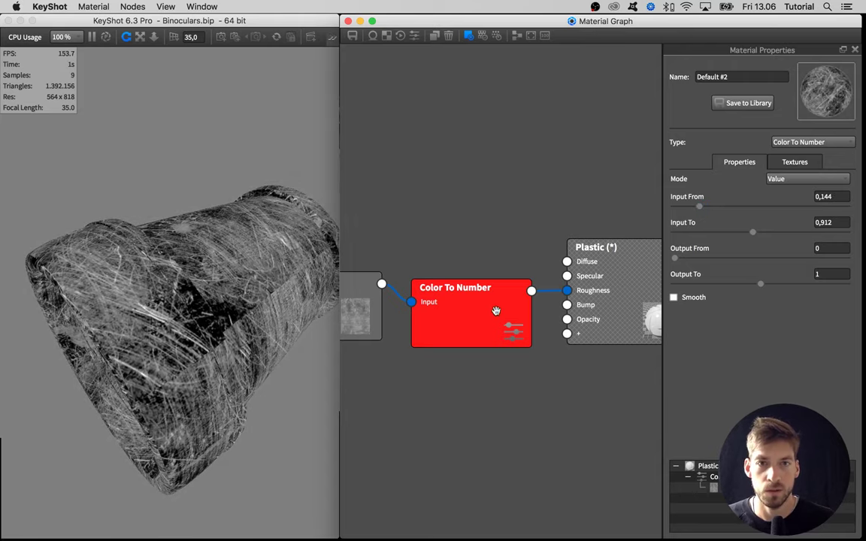
{"action": "left_click_drag", "start_coordinate": [497, 310], "coordinate": [496, 305]}
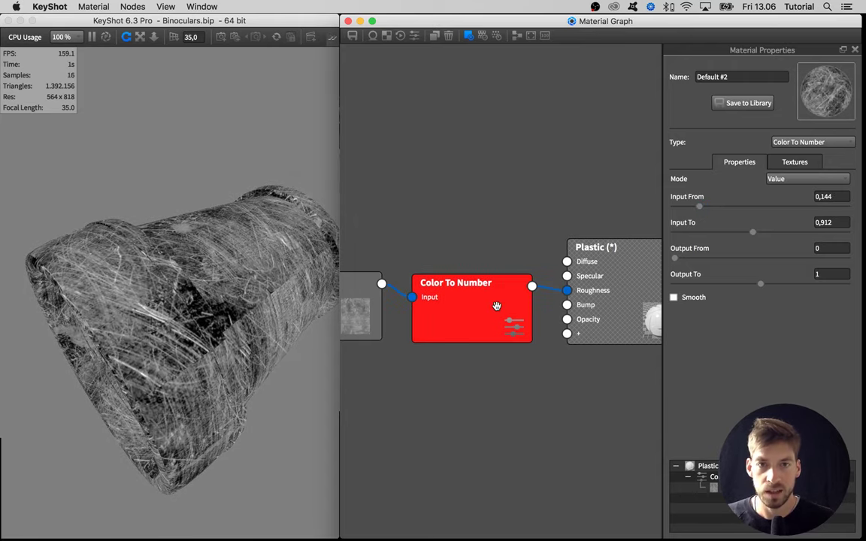
{"action": "key", "text": "c"}
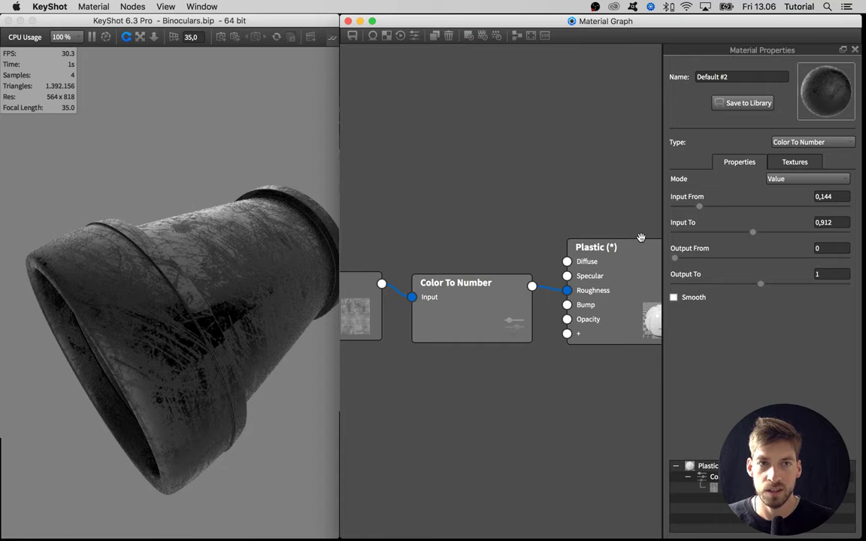
Refine the Color To Number node's input range on the full material, setting Input From to 0,182 and Input To to 1,032.
{"action": "left_click_drag", "start_coordinate": [711, 209], "coordinate": [719, 211]}
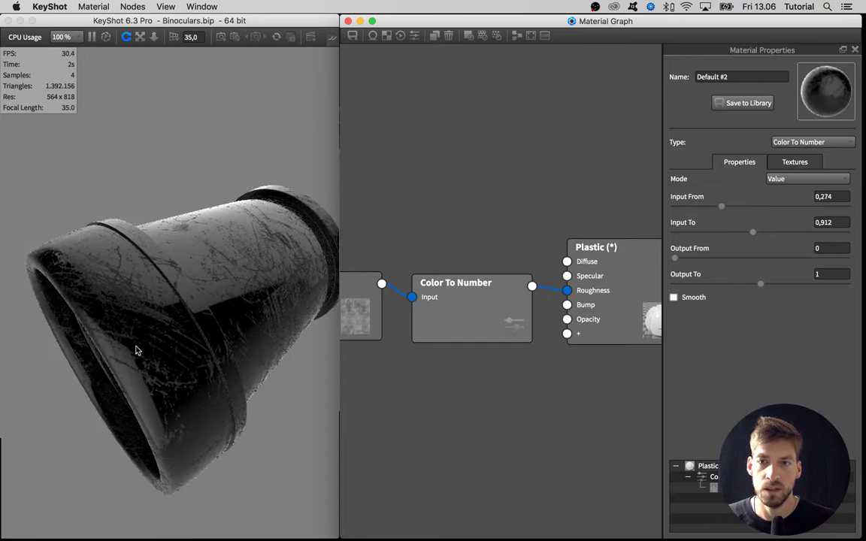
{"action": "left_click", "coordinate": [687, 206]}
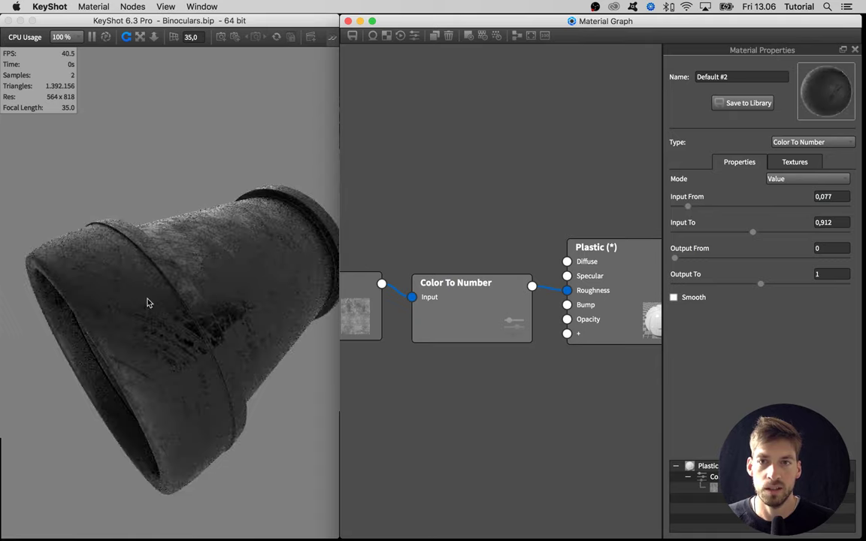
{"action": "mouse_move", "coordinate": [687, 206]}
{"action": "left_mouse_down"}
{"action": "mouse_move", "coordinate": [722, 209]}
{"action": "mouse_move", "coordinate": [705, 207]}
{"action": "left_mouse_up"}
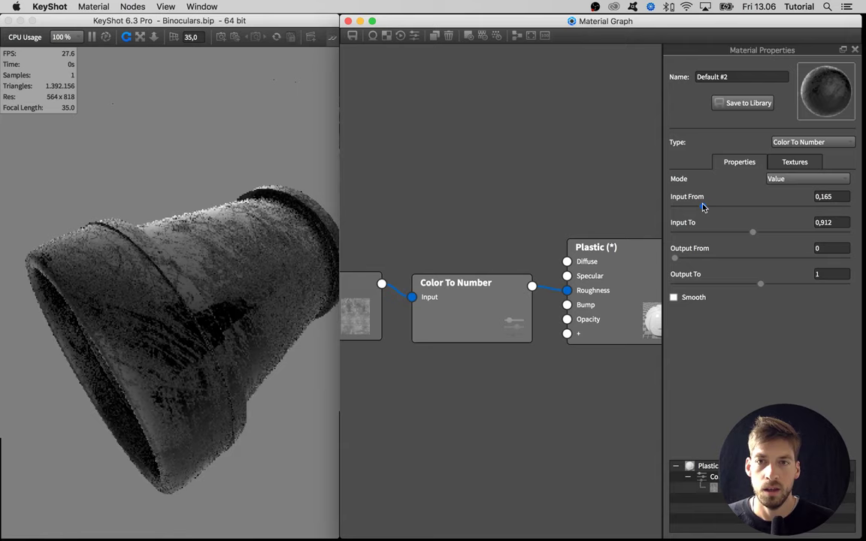
{"action": "mouse_move", "coordinate": [752, 232]}
{"action": "left_mouse_down"}
{"action": "mouse_move", "coordinate": [737, 235]}
{"action": "mouse_move", "coordinate": [770, 235]}
{"action": "mouse_move", "coordinate": [763, 234]}
{"action": "left_mouse_up"}
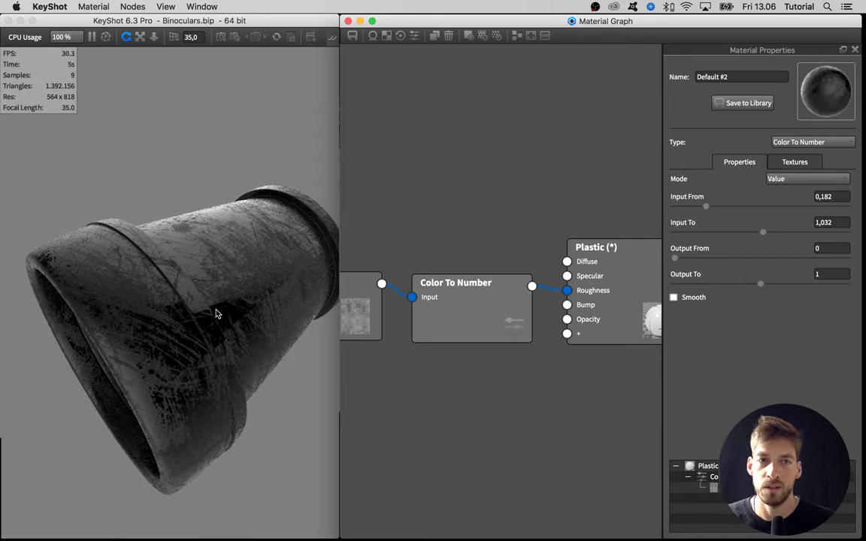
{"action": "left_click_drag", "start_coordinate": [436, 313], "coordinate": [432, 312]}
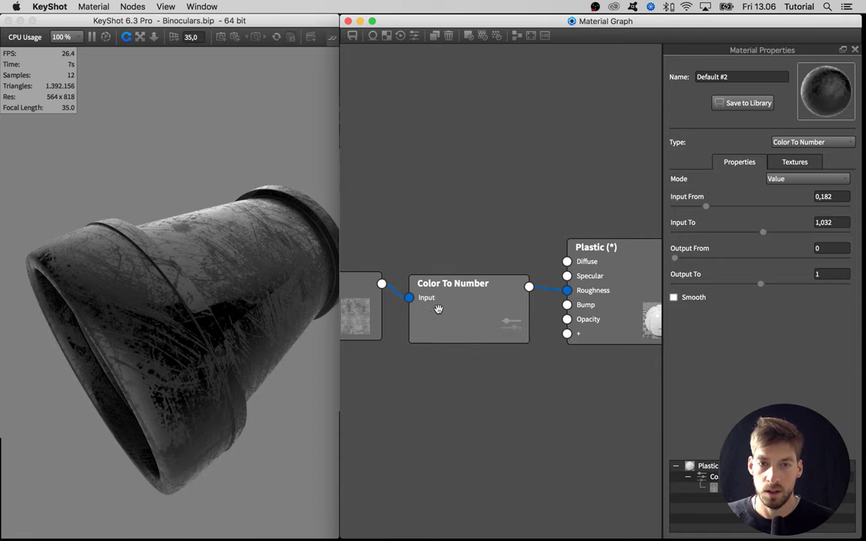
Tune the Color To Number node's output range, first in color preview, setting Output From to 0,147 and Output To to 0,224.
{"action": "key", "text": "c"}
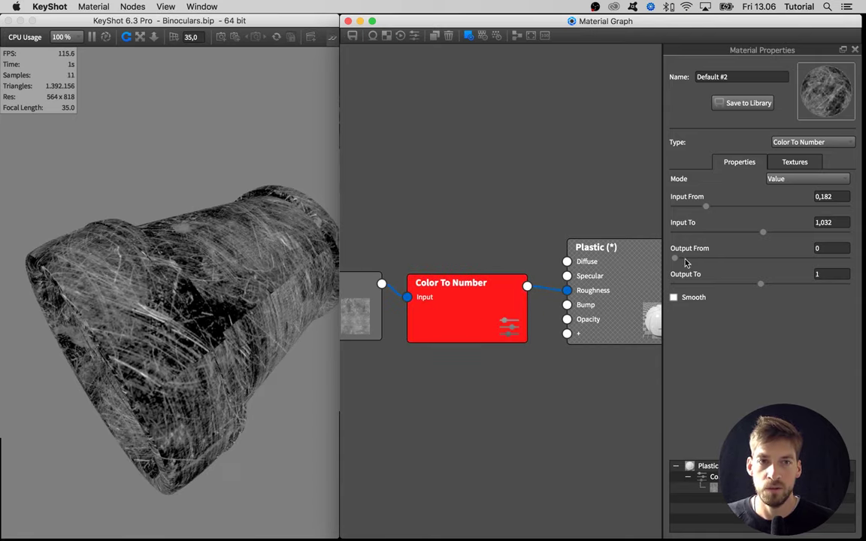
{"action": "left_click_drag", "start_coordinate": [685, 262], "coordinate": [695, 258]}
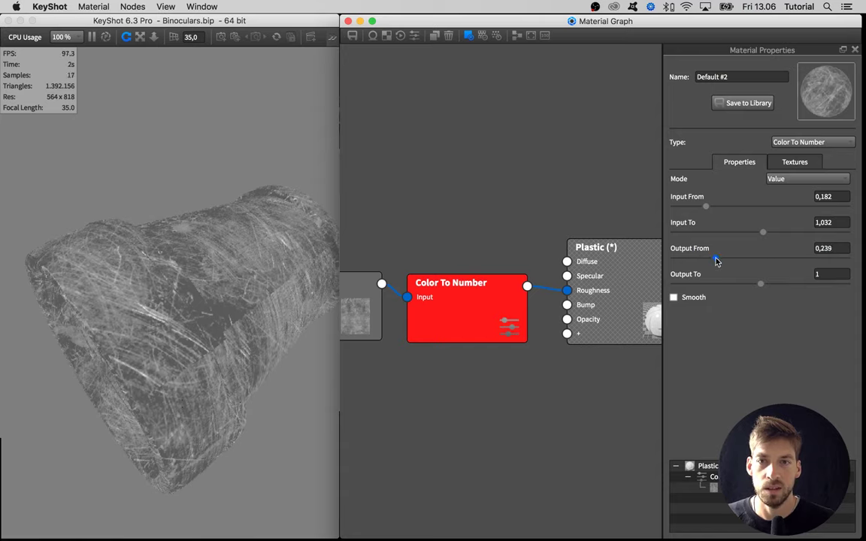
{"action": "left_click_drag", "start_coordinate": [716, 261], "coordinate": [675, 259]}
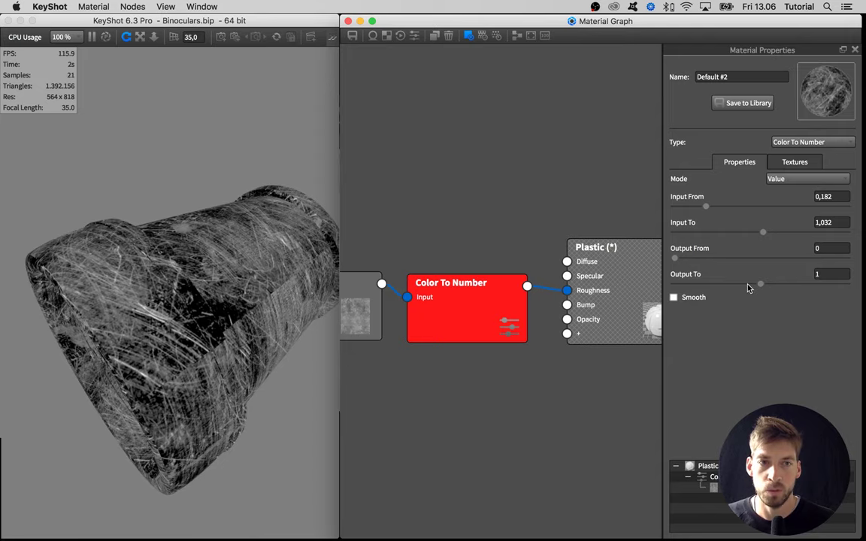
{"action": "mouse_move", "coordinate": [748, 288]}
{"action": "left_mouse_down"}
{"action": "mouse_move", "coordinate": [708, 287]}
{"action": "mouse_move", "coordinate": [738, 283]}
{"action": "left_mouse_up"}
{"action": "left_click_drag", "start_coordinate": [677, 260], "coordinate": [674, 260]}
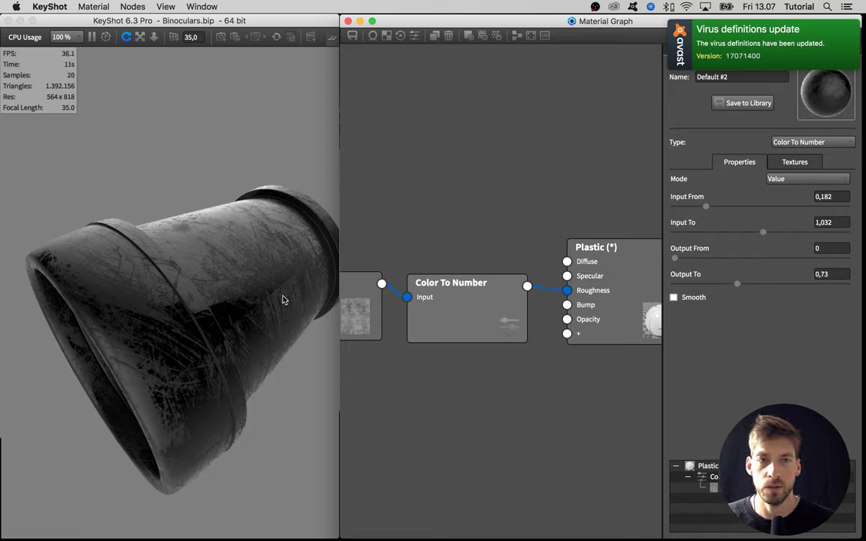
{"action": "left_click_drag", "start_coordinate": [674, 258], "coordinate": [698, 260]}
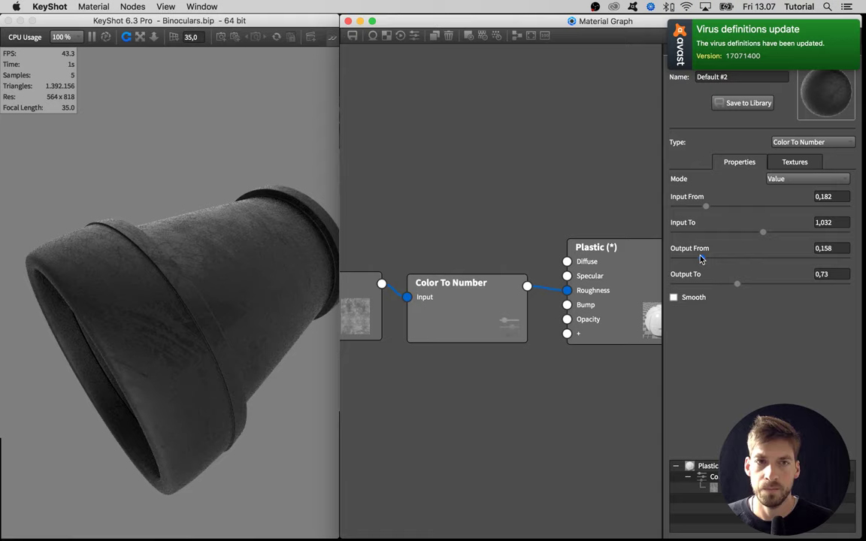
{"action": "left_click_drag", "start_coordinate": [699, 255], "coordinate": [699, 256]}
{"action": "left_click_drag", "start_coordinate": [736, 284], "coordinate": [702, 286]}
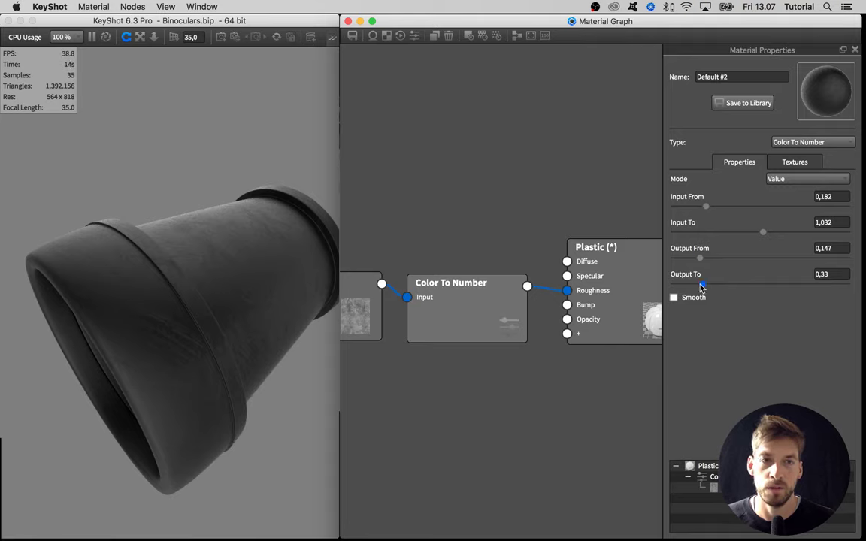
{"action": "left_click_drag", "start_coordinate": [702, 284], "coordinate": [694, 286]}
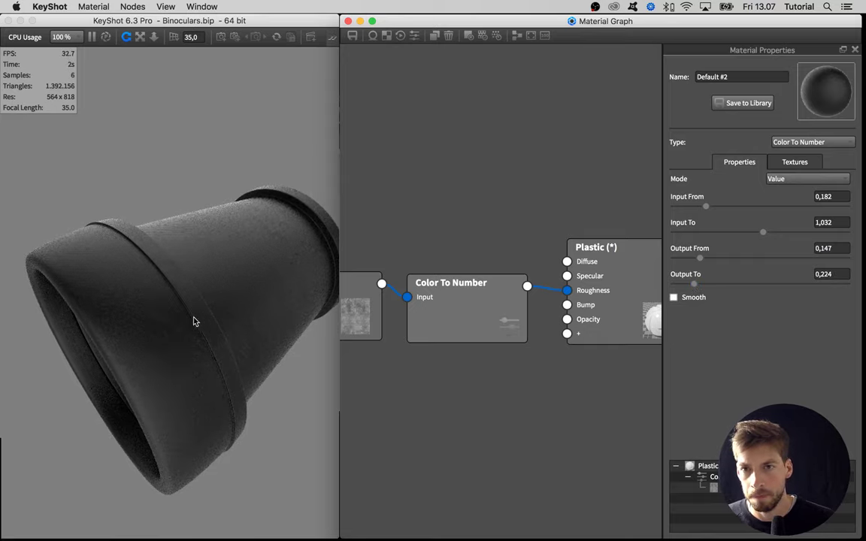
Restrict rendering to a small region, move it across the barrel to examine the surface detail, and end region rendering.
{"action": "left_click", "coordinate": [190, 187]}
{"action": "left_click", "coordinate": [190, 187]}
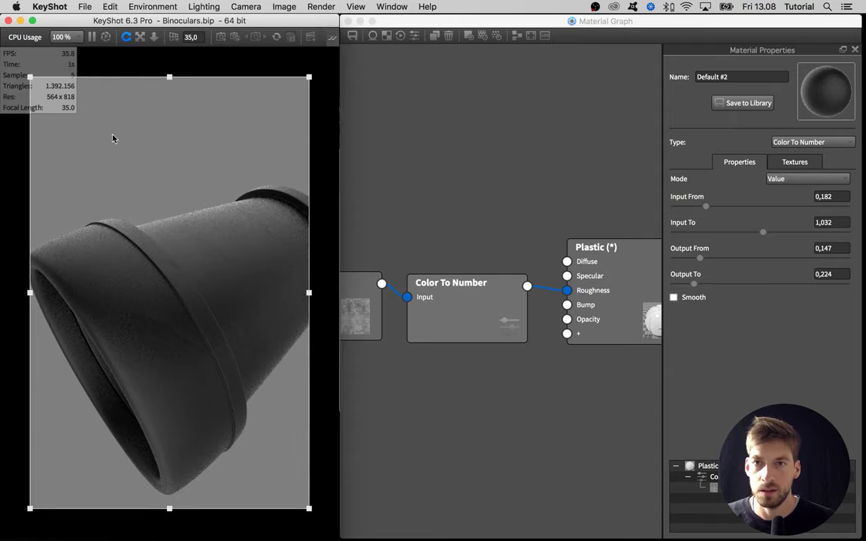
{"action": "left_click_drag", "start_coordinate": [30, 78], "coordinate": [207, 282]}
{"action": "left_click_drag", "start_coordinate": [245, 322], "coordinate": [169, 265]}
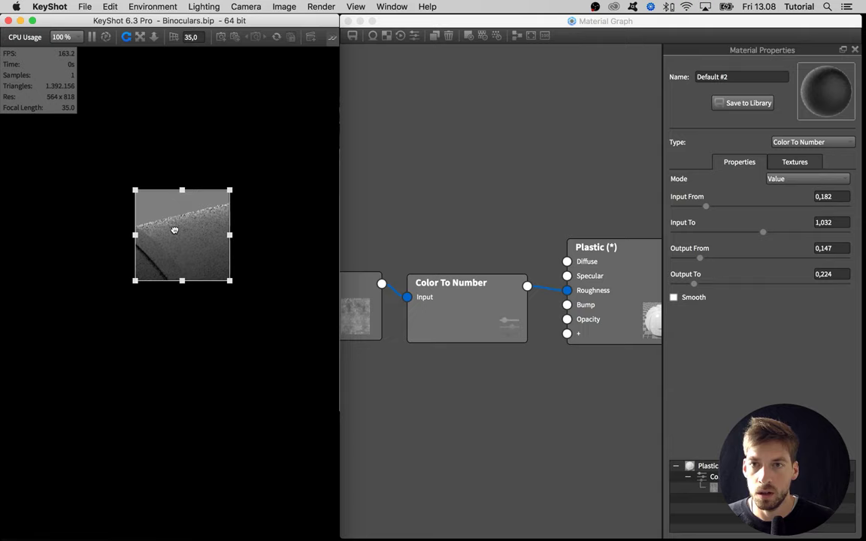
{"action": "left_click_drag", "start_coordinate": [174, 230], "coordinate": [192, 286]}
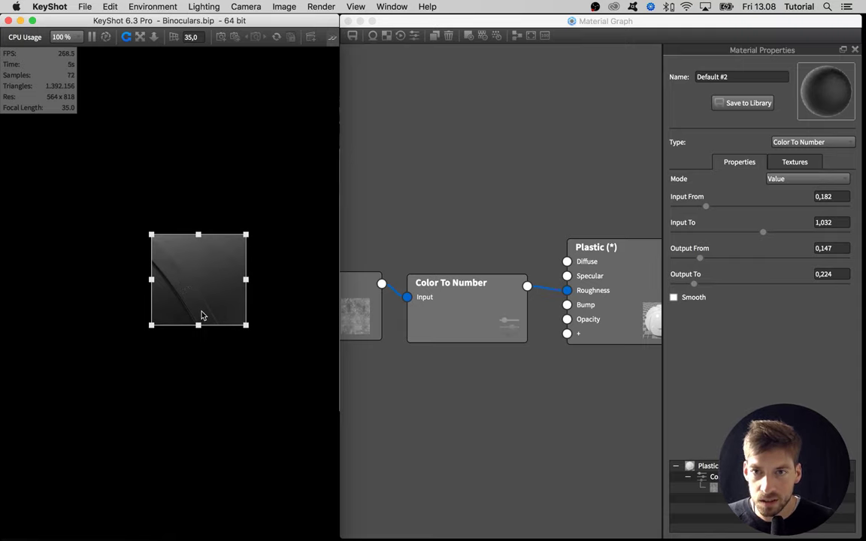
{"action": "key", "text": "r"}
Spread out the Texture Map, Color To Number and Plastic nodes to make room in the graph.
{"action": "left_click_drag", "start_coordinate": [481, 325], "coordinate": [486, 364]}
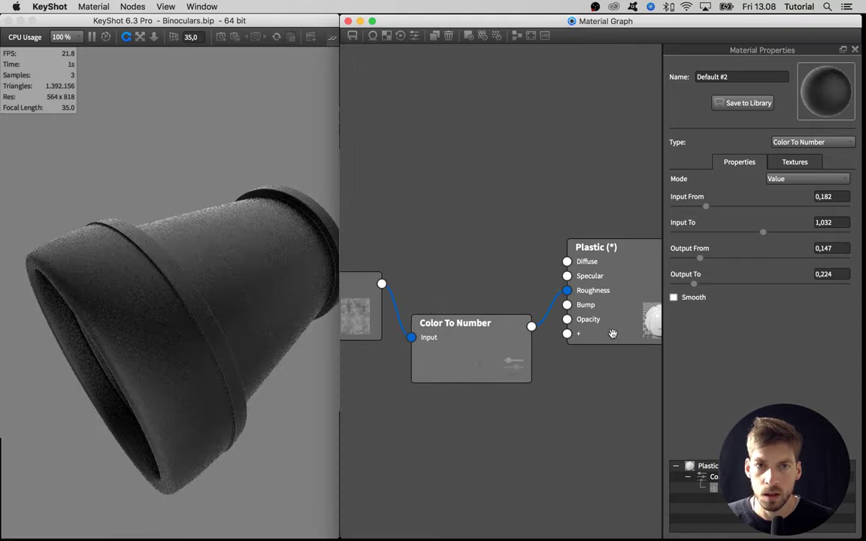
{"action": "left_click_drag", "start_coordinate": [612, 333], "coordinate": [619, 318]}
{"action": "left_click_drag", "start_coordinate": [502, 355], "coordinate": [510, 352]}
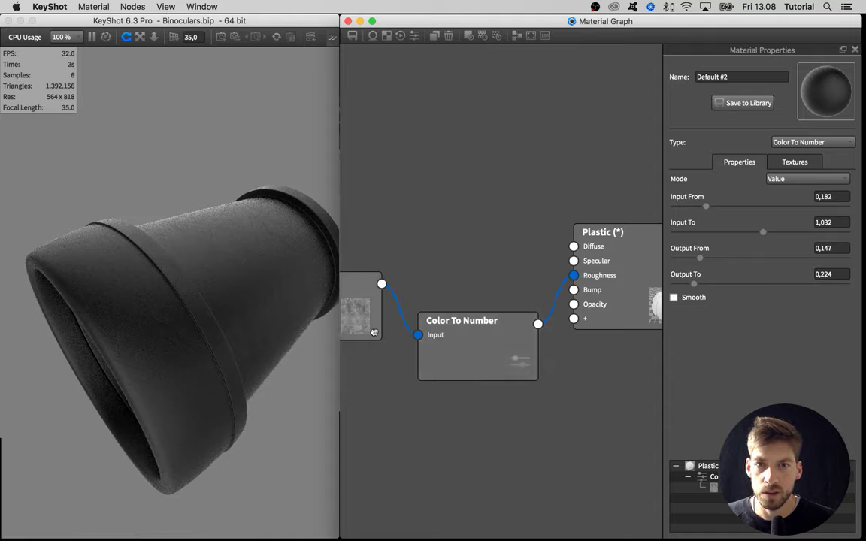
{"action": "left_click_drag", "start_coordinate": [375, 333], "coordinate": [380, 295]}
{"action": "left_click_drag", "start_coordinate": [452, 357], "coordinate": [449, 362]}
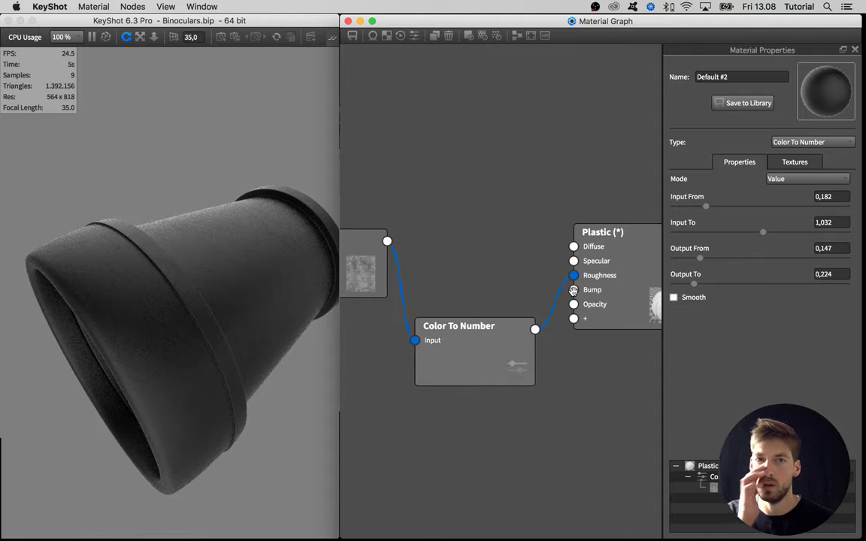
{"action": "left_click_drag", "start_coordinate": [573, 290], "coordinate": [586, 296]}
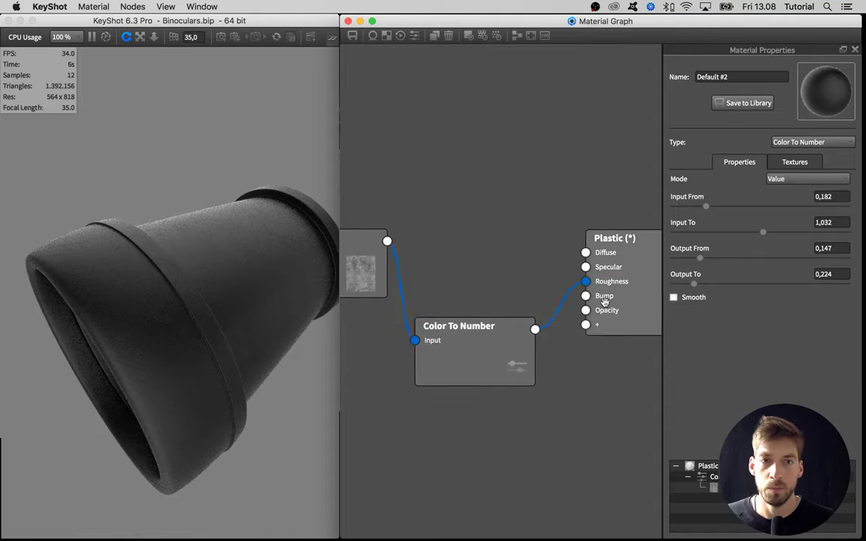
Duplicate the metal_texture.jpg Texture Map and arrange the copy above the original and the Color To Number node.
{"action": "right_click", "coordinate": [365, 270]}
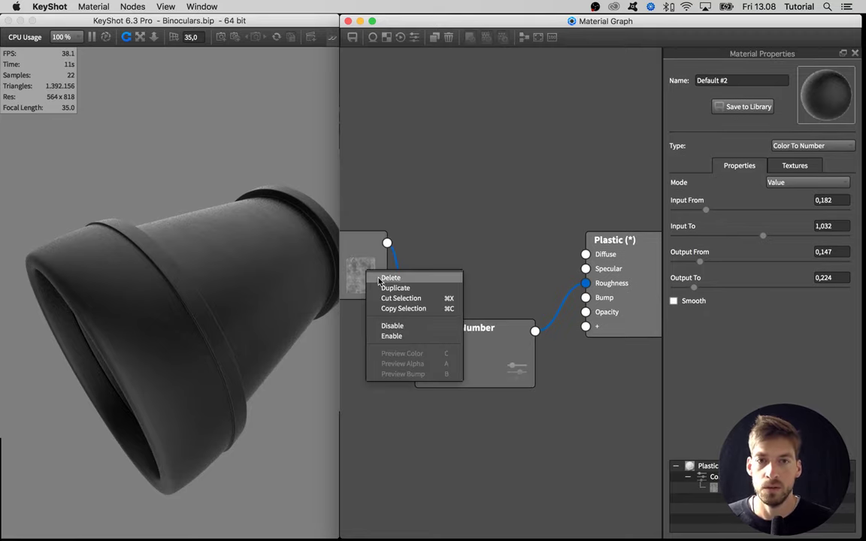
{"action": "left_click", "coordinate": [396, 288]}
{"action": "left_click_drag", "start_coordinate": [353, 341], "coordinate": [392, 210]}
{"action": "left_click_drag", "start_coordinate": [367, 268], "coordinate": [353, 335]}
{"action": "left_click_drag", "start_coordinate": [446, 350], "coordinate": [443, 359]}
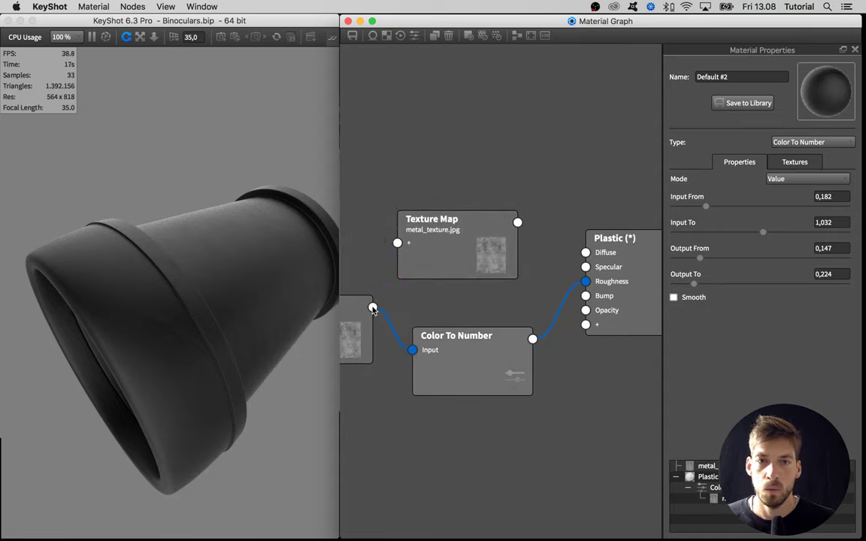
Try wiring the roughness Texture Map directly to the Plastic node's Bump, previewing the Color To Number node, and remove that connection.
{"action": "left_click_drag", "start_coordinate": [373, 308], "coordinate": [583, 301]}
{"action": "left_click_drag", "start_coordinate": [353, 336], "coordinate": [586, 295]}
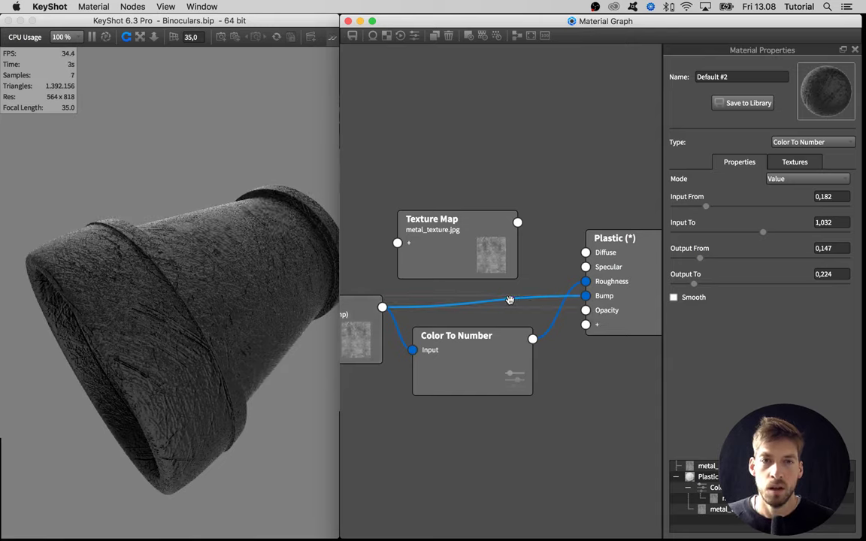
{"action": "left_click", "coordinate": [505, 348]}
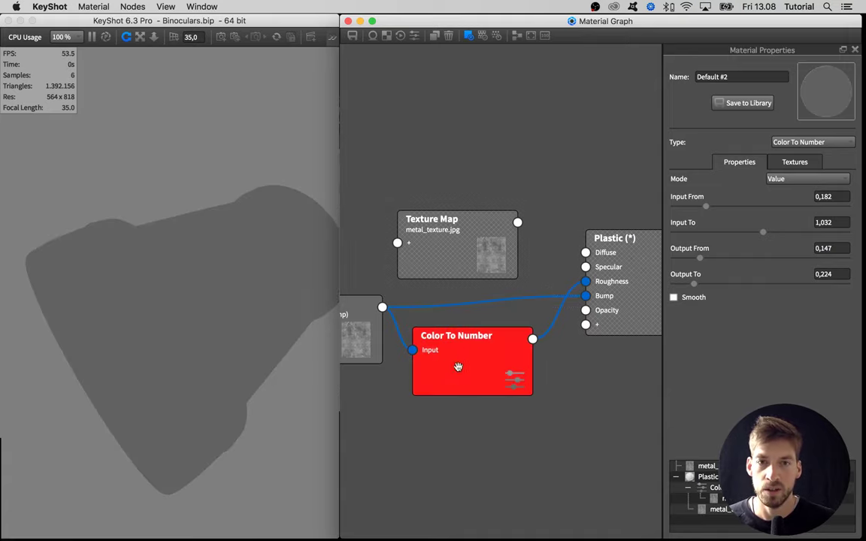
{"action": "left_click_drag", "start_coordinate": [449, 348], "coordinate": [451, 344]}
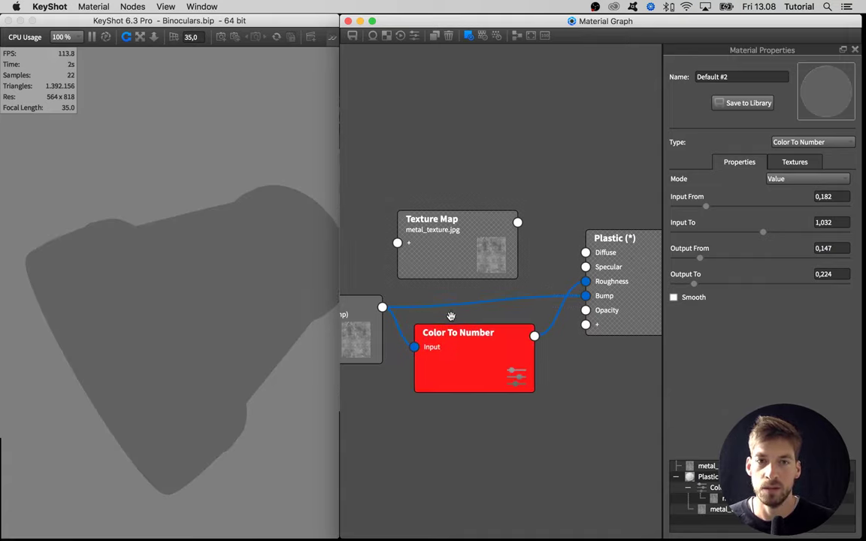
{"action": "left_click", "coordinate": [450, 306]}
{"action": "key", "text": "Delete"}
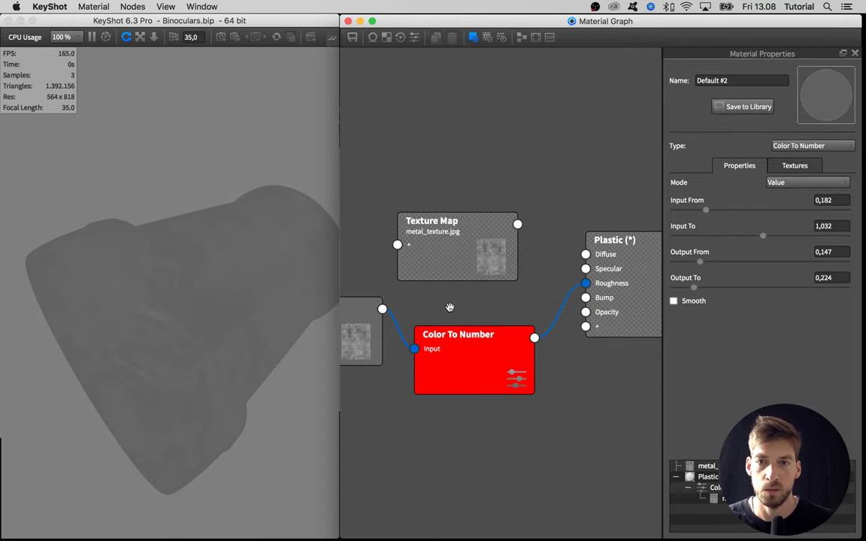
{"action": "key", "text": "c"}
Reposition the duplicated Texture Map and wire it to the Plastic node's Bump input.
{"action": "left_click_drag", "start_coordinate": [450, 266], "coordinate": [407, 253]}
{"action": "right_click", "coordinate": [396, 240]}
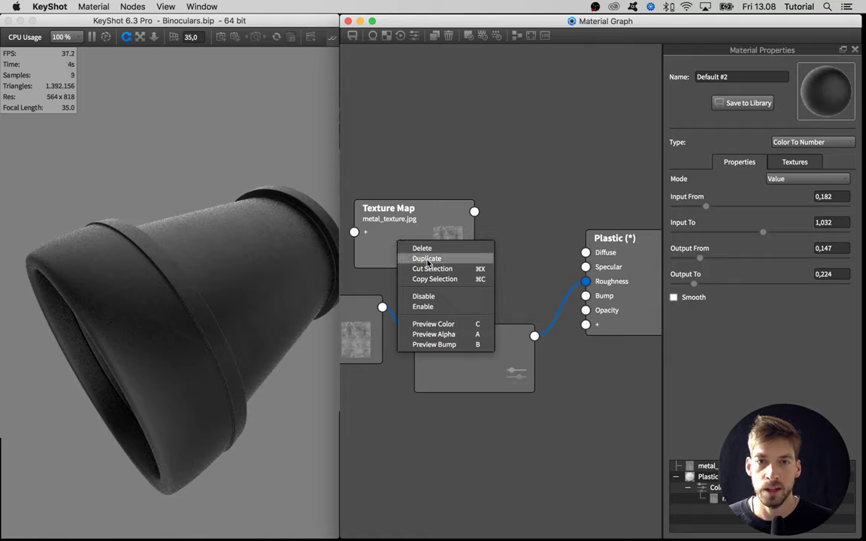
{"action": "left_click", "coordinate": [427, 259]}
{"action": "left_click_drag", "start_coordinate": [472, 213], "coordinate": [585, 295]}
Lower the bump Texture Map's Bump Height in stages to -0,02 while checking the barrel's surface up close.
{"action": "left_click", "coordinate": [416, 242]}
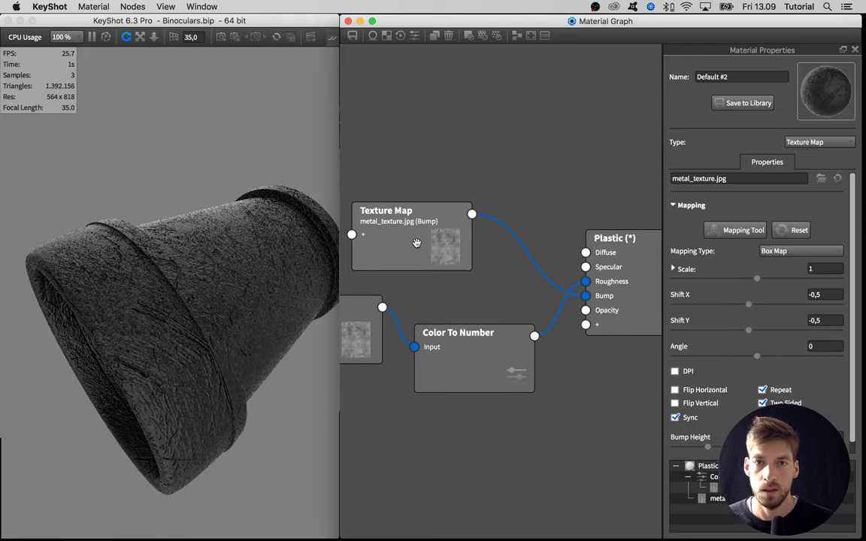
{"action": "scroll", "coordinate": [851, 356], "scroll_direction": "down", "scroll_amount": 1}
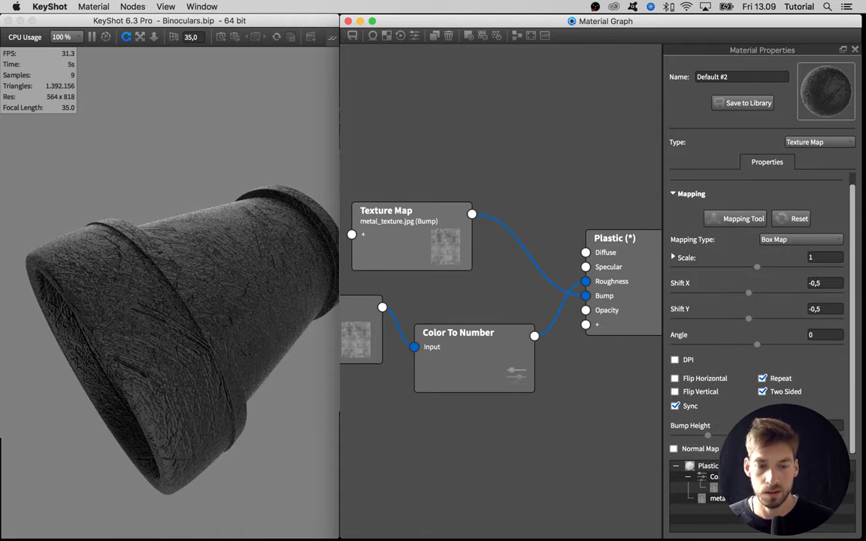
{"action": "key", "text": "Return"}
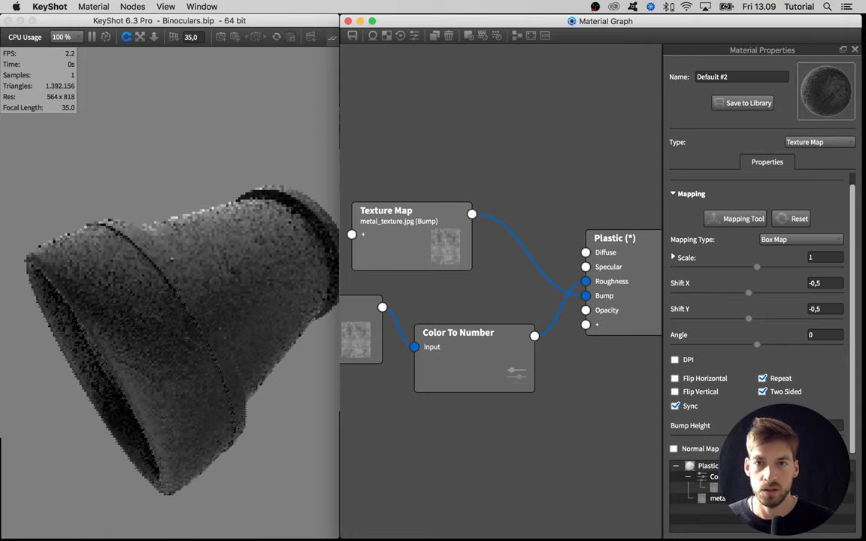
{"action": "scroll", "coordinate": [187, 348], "scroll_direction": "up", "scroll_amount": 5}
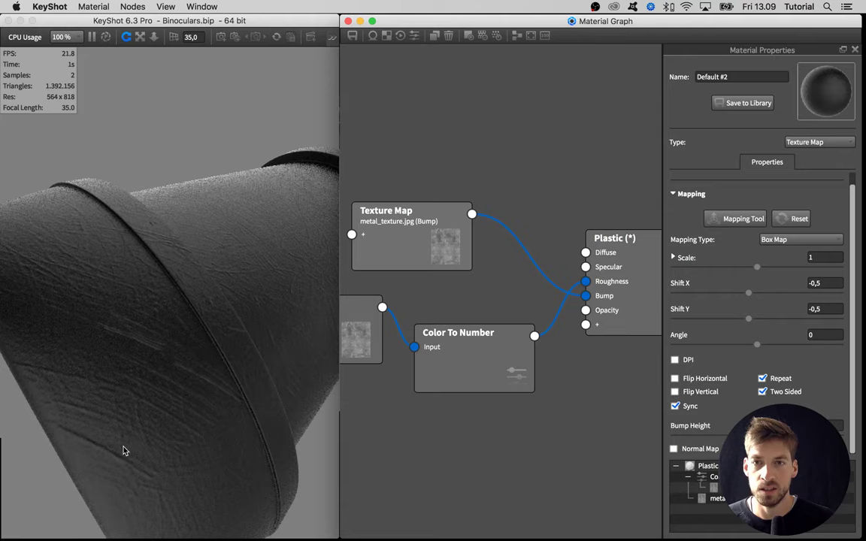
{"action": "scroll", "coordinate": [152, 438], "scroll_direction": "down", "scroll_amount": 3}
{"action": "left_click_drag", "start_coordinate": [149, 328], "coordinate": [133, 311]}
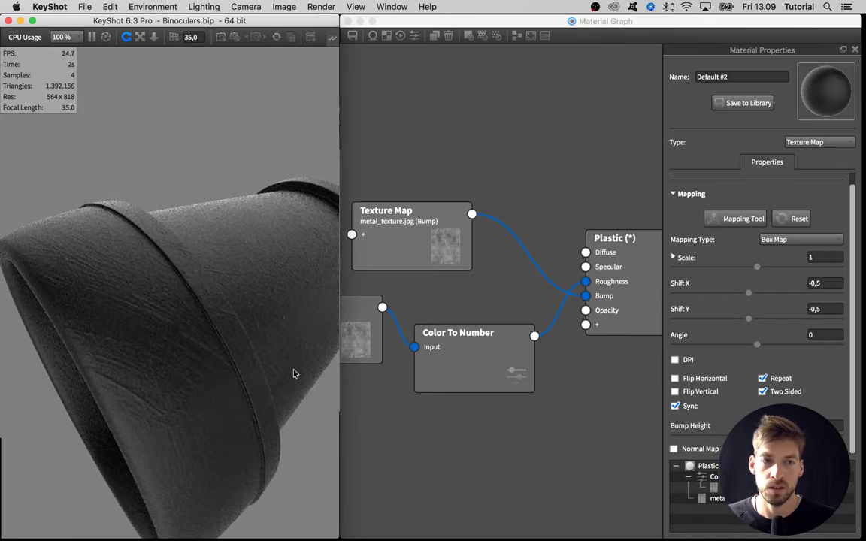
{"action": "key", "text": "super+grave"}
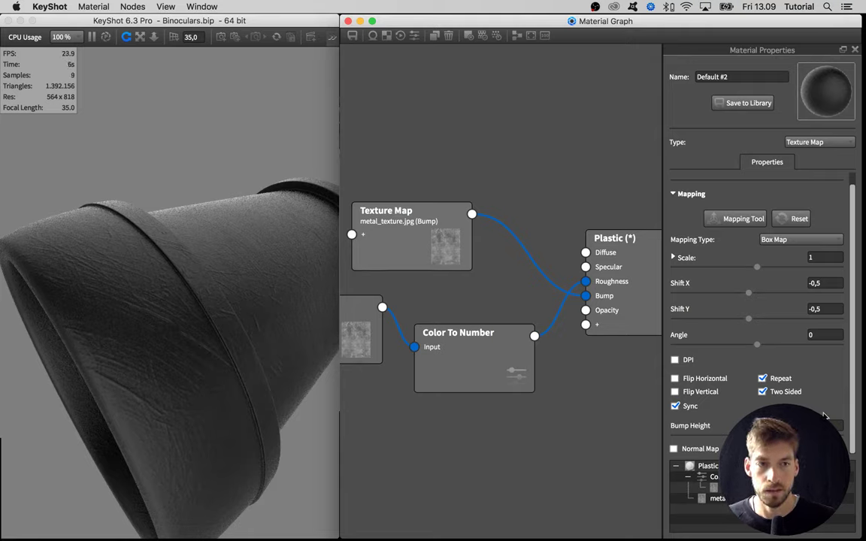
{"action": "key", "text": "Return"}
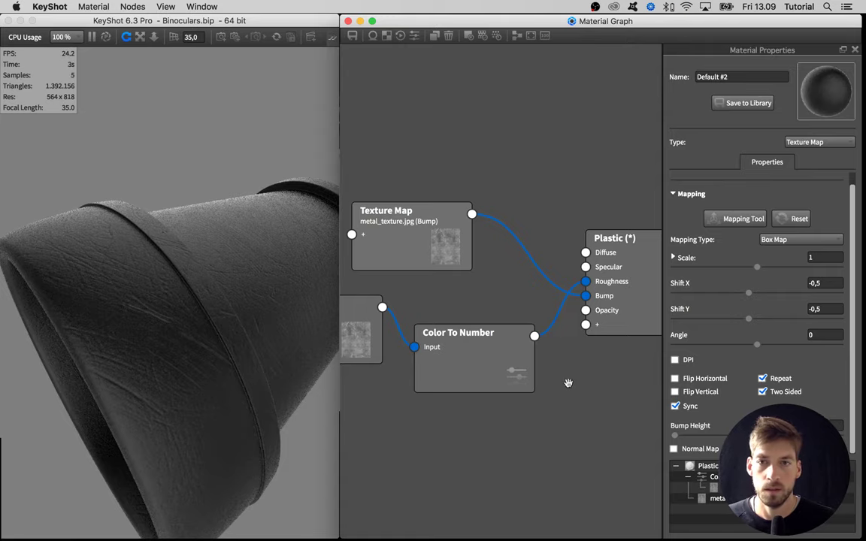
{"action": "left_click", "coordinate": [591, 386]}
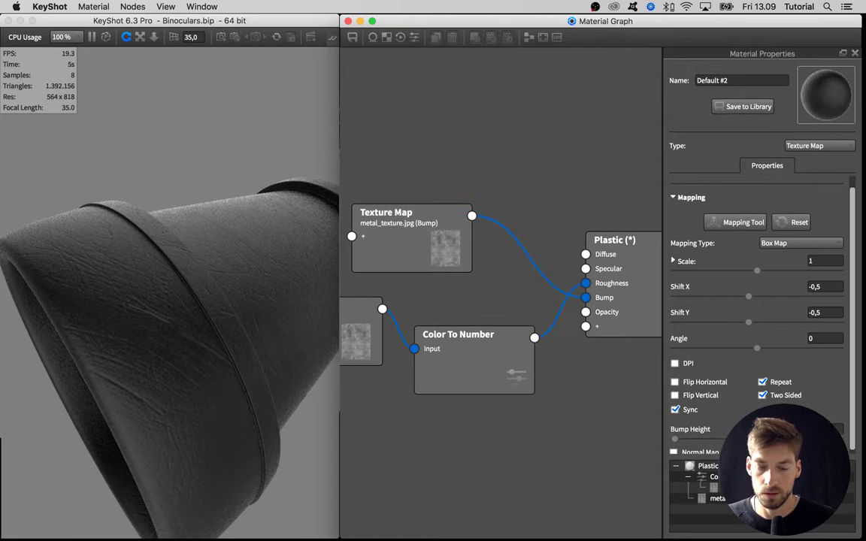
{"action": "key", "text": "Return"}
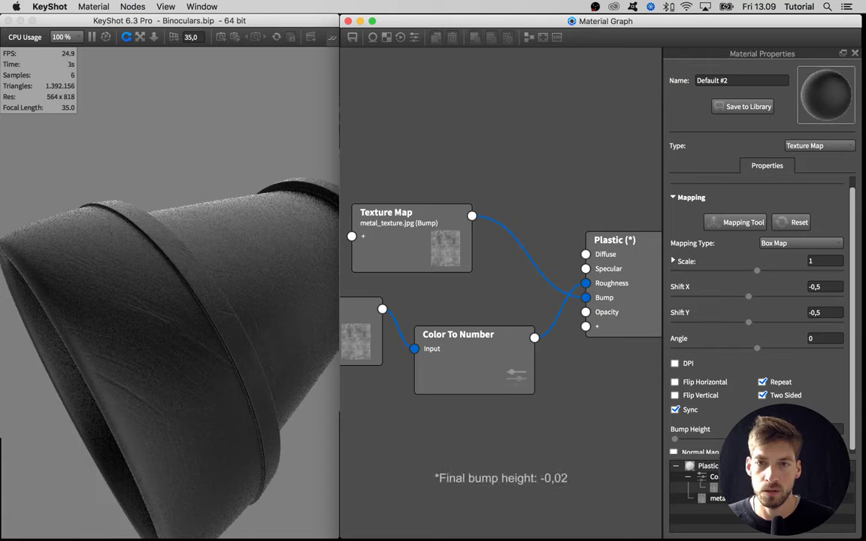
{"action": "key", "text": "Return"}
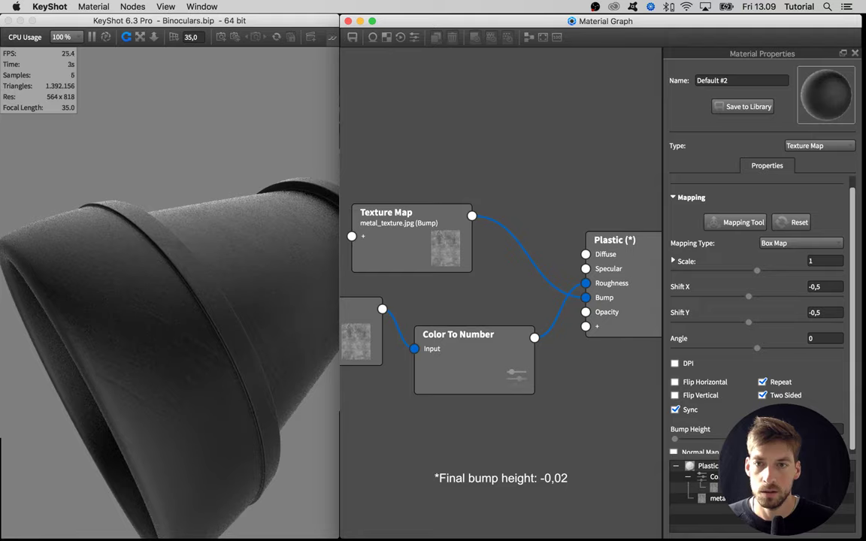
Review the whole barrel, close the Material Graph, and maximize the render window around the part.
{"action": "left_click", "coordinate": [297, 412]}
{"action": "scroll", "coordinate": [251, 399], "scroll_direction": "down", "scroll_amount": 5}
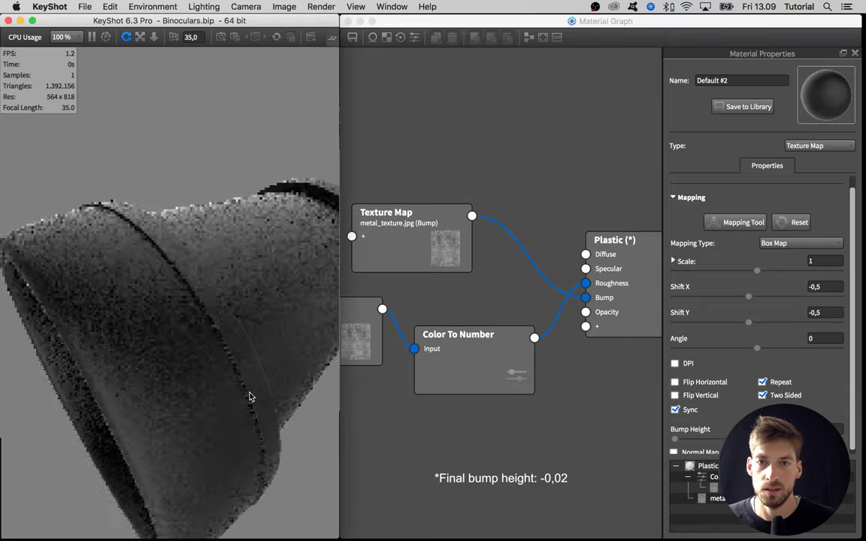
{"action": "left_click_drag", "start_coordinate": [123, 331], "coordinate": [188, 346]}
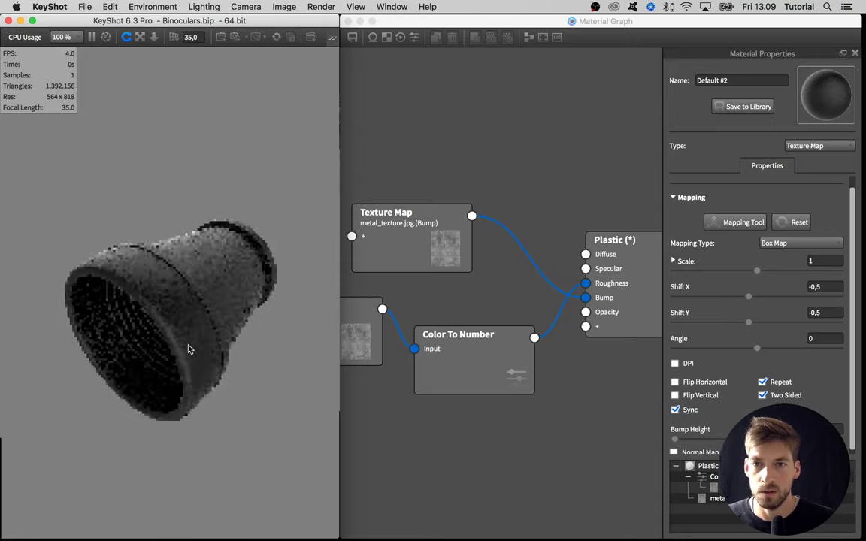
{"action": "left_click", "coordinate": [410, 54]}
{"action": "left_click", "coordinate": [348, 21]}
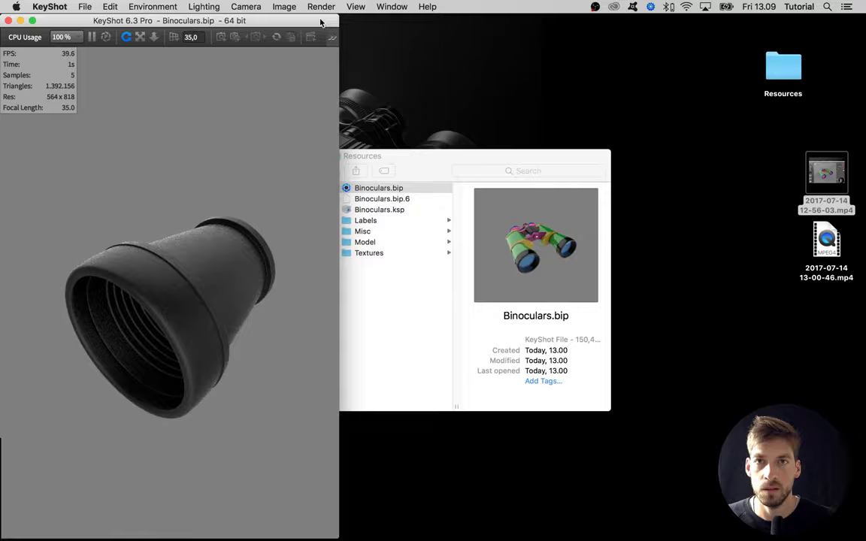
{"action": "double_click", "coordinate": [321, 22]}
{"action": "scroll", "coordinate": [437, 209], "scroll_direction": "down", "scroll_amount": 5}
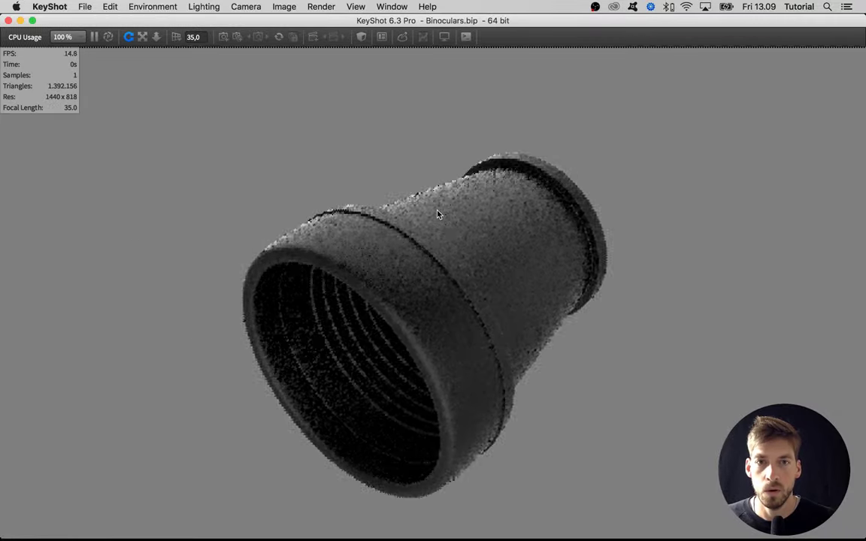
{"action": "middle_click_drag", "start_coordinate": [473, 224], "coordinate": [374, 204]}
Show all parts of the model and frame the complete binoculars in the view.
{"action": "right_click", "coordinate": [510, 190]}
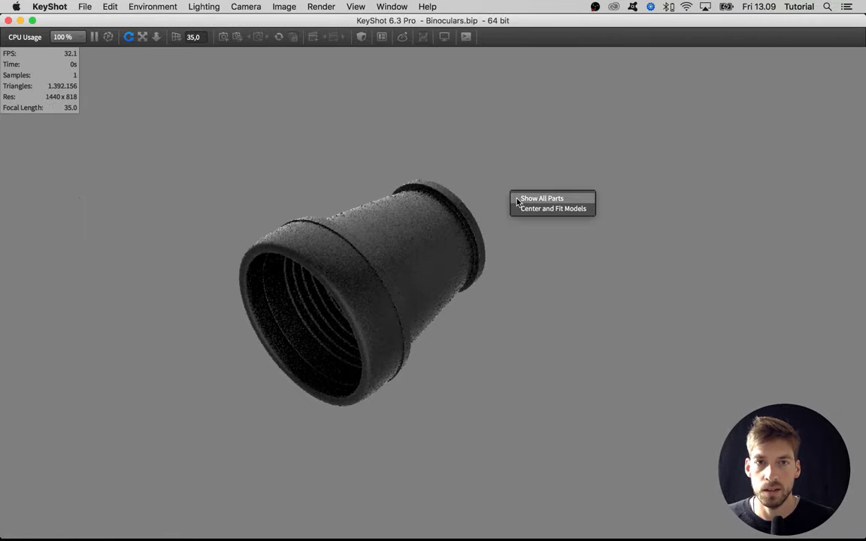
{"action": "left_click", "coordinate": [517, 200]}
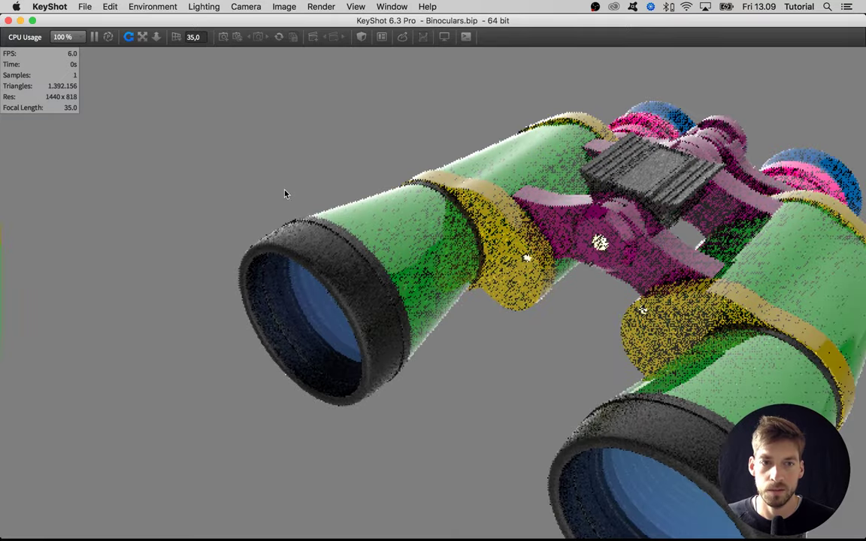
{"action": "scroll", "coordinate": [282, 189], "scroll_direction": "down", "scroll_amount": 2}
{"action": "scroll", "coordinate": [283, 193], "scroll_direction": "down", "scroll_amount": 3}
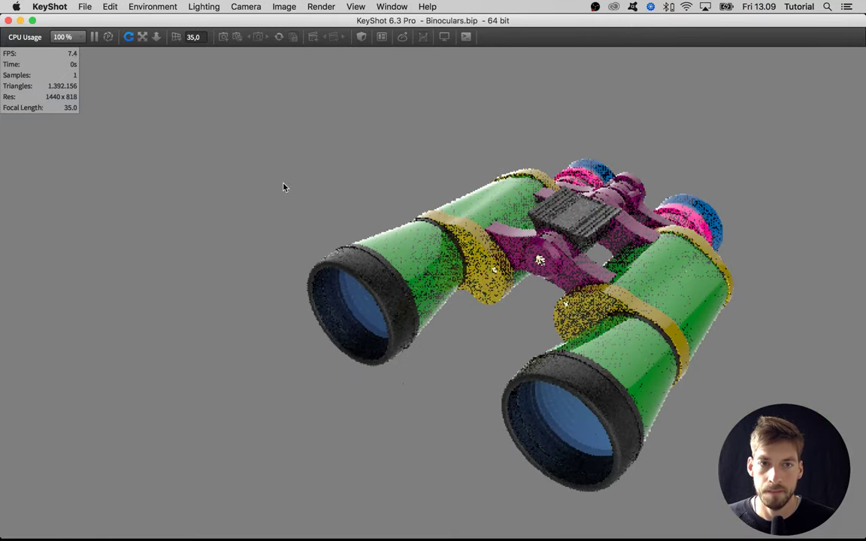
{"action": "middle_click_drag", "start_coordinate": [284, 185], "coordinate": [182, 163]}
{"action": "scroll", "coordinate": [183, 163], "scroll_direction": "up", "scroll_amount": 1}
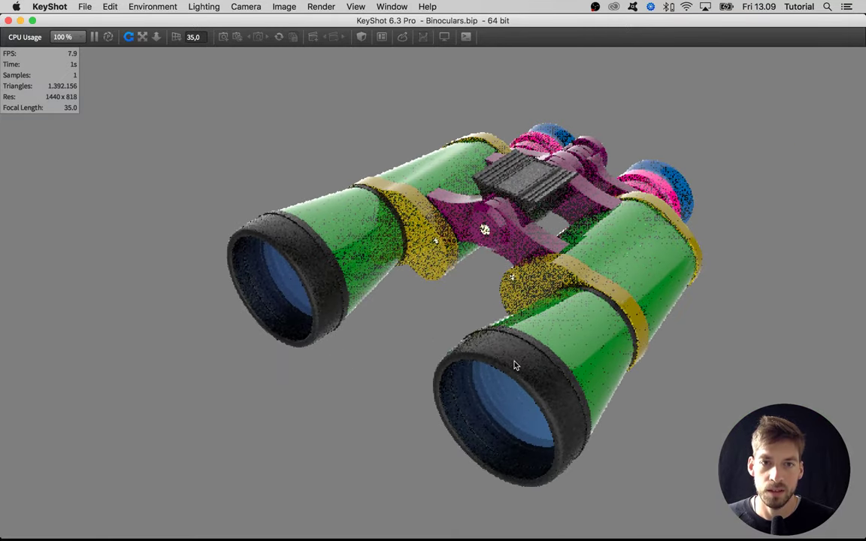